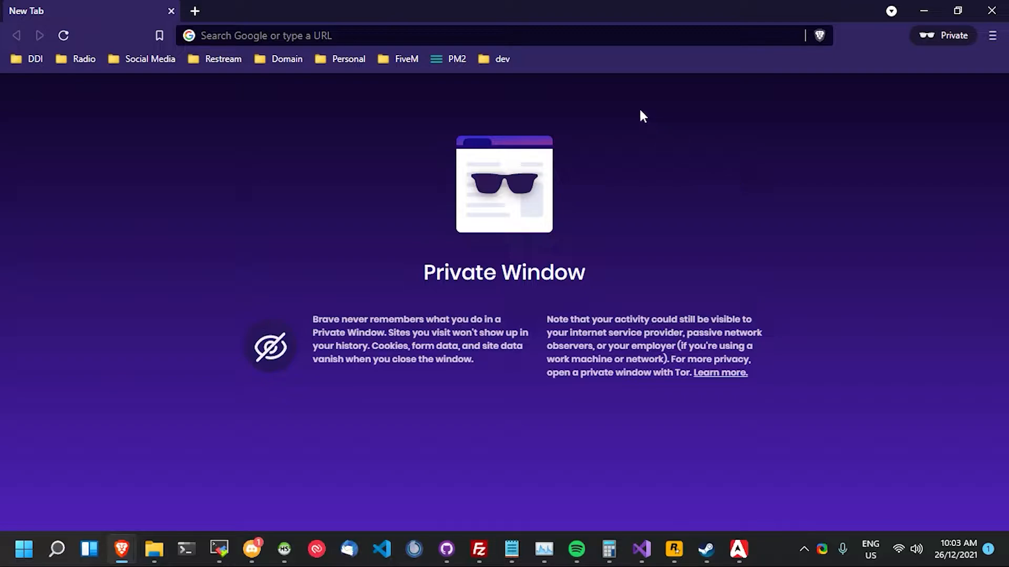
# - Load cad.gg in Brave to reach the Sonoran CAD sign-in page
pyautogui.click(597, 46)
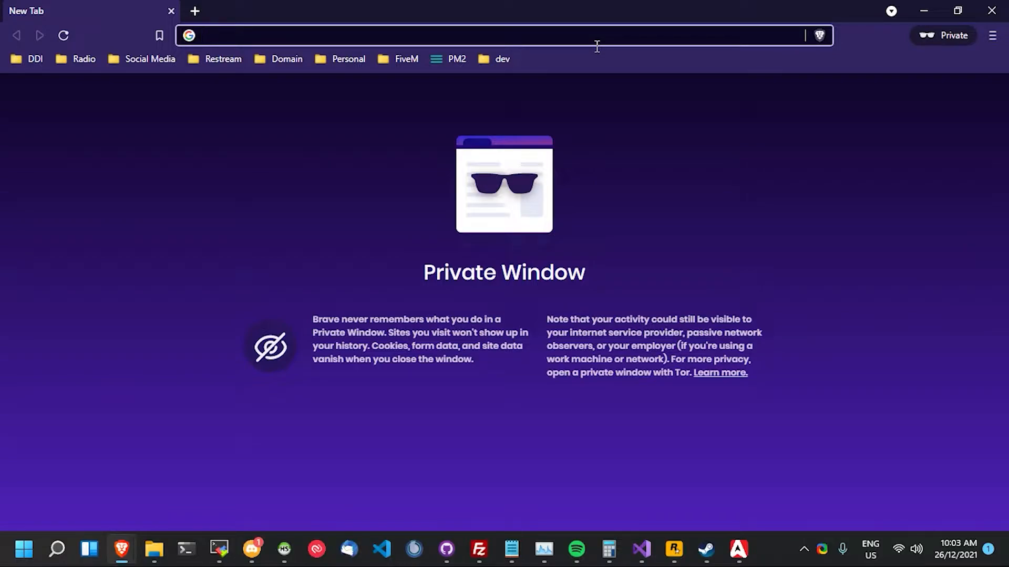
pyautogui.write('cad.gg')
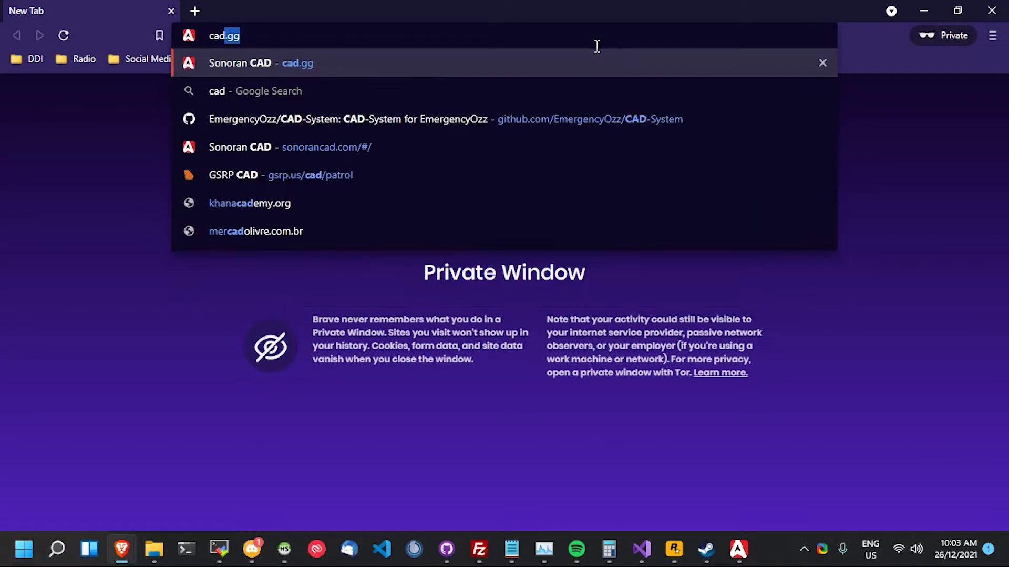
pyautogui.press('Return')
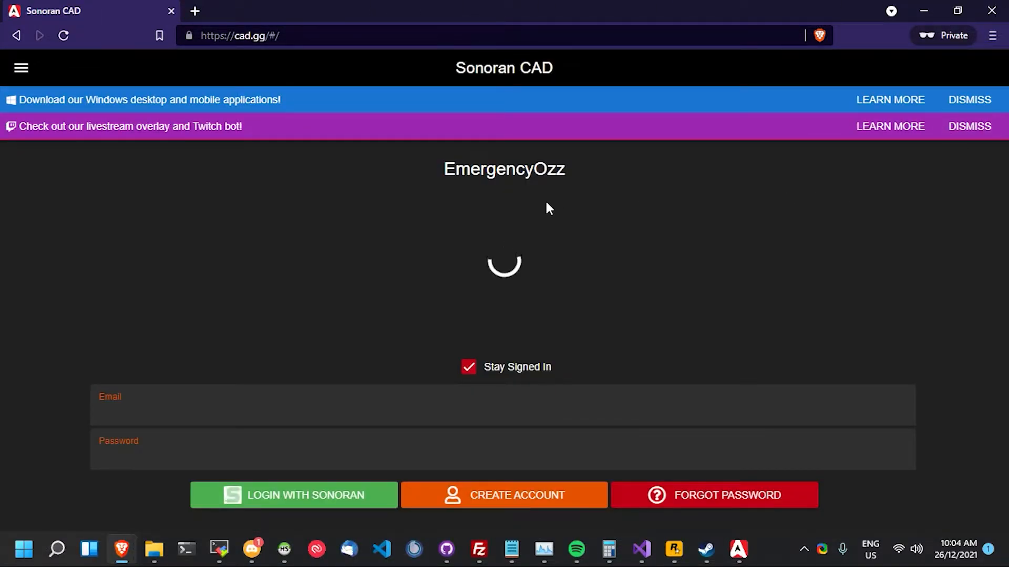
pyautogui.moveTo(479, 171); pyautogui.dragTo(679, 222)
pyautogui.click(735, 259)
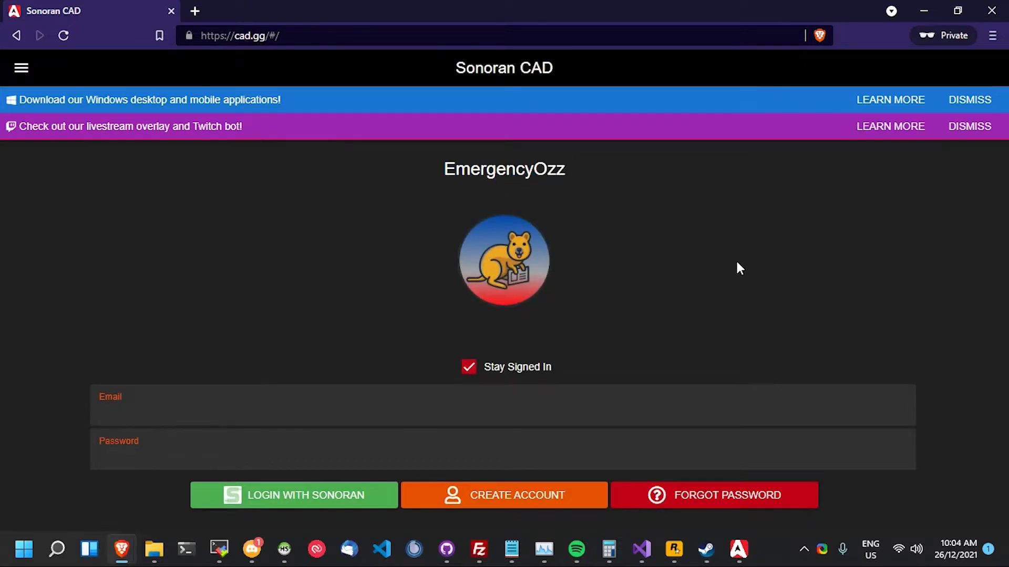
# - Fill the Create Account form with an email, username and password, and submit it
pyautogui.click(564, 495)
pyautogui.scroll(-2, 309, 291)
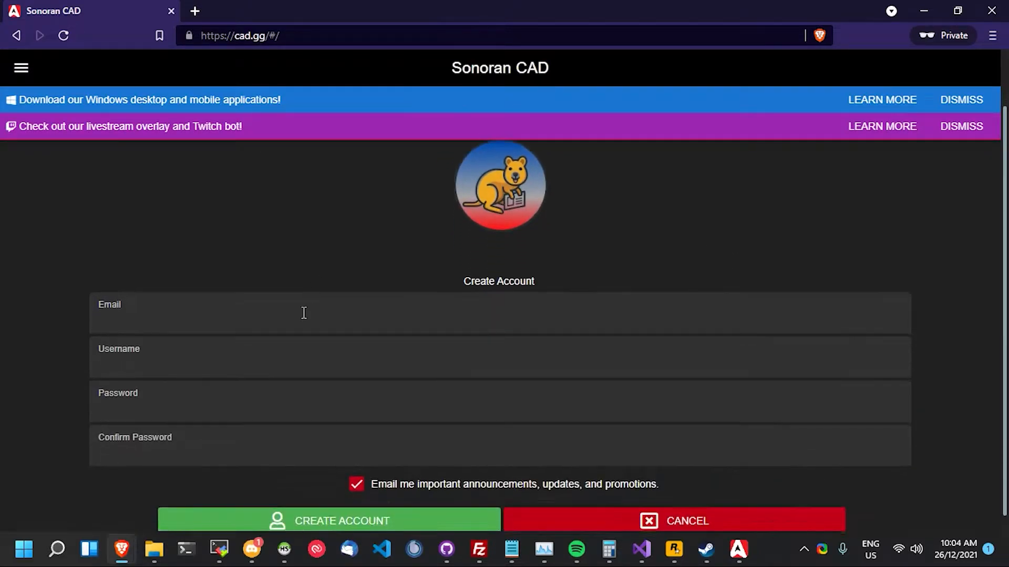
pyautogui.click(219, 311)
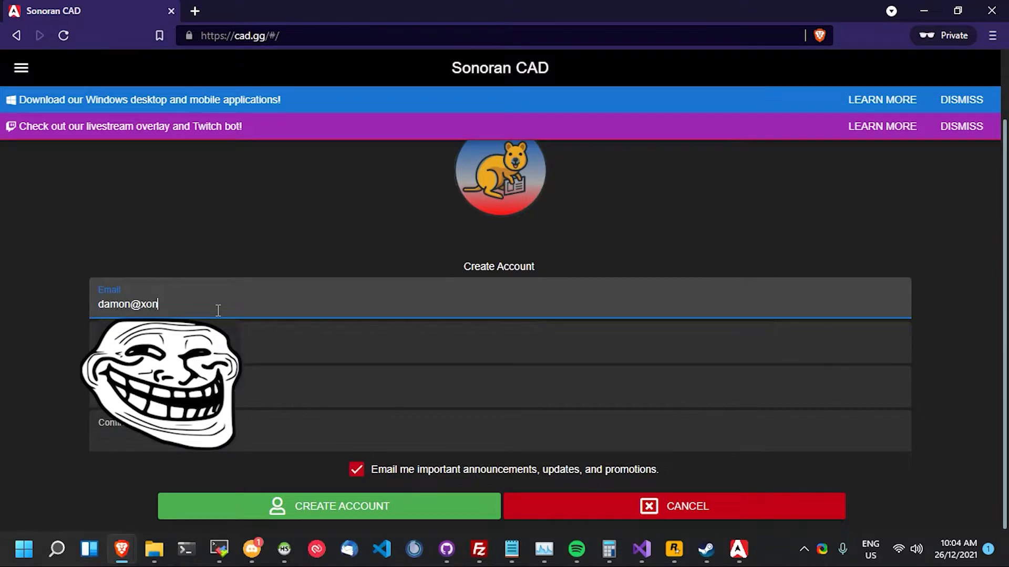
pyautogui.press('Tab')
pyautogui.write('Damon')
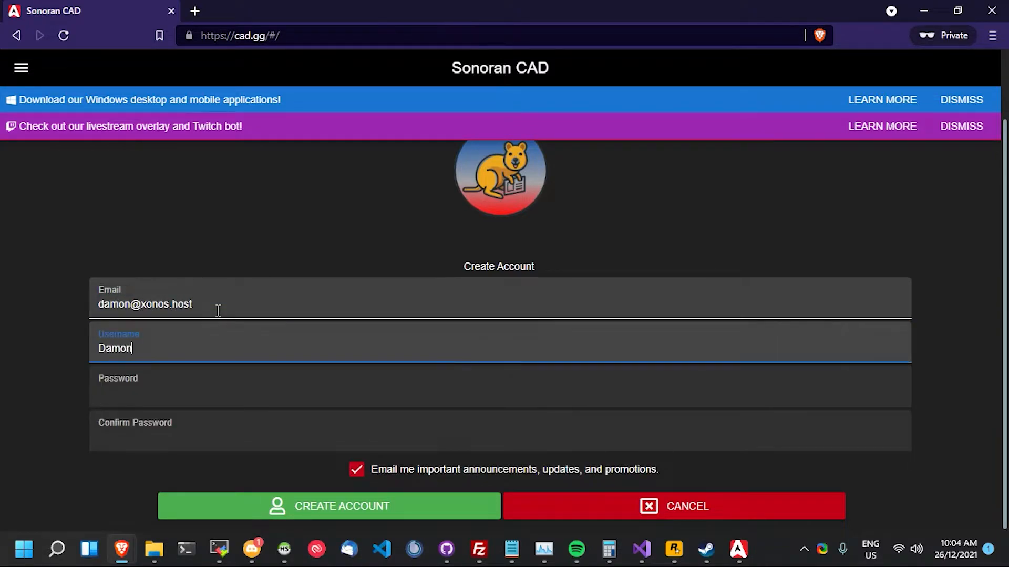
pyautogui.write('Testing')
pyautogui.press('Tab')
pyautogui.write('••••••••••')
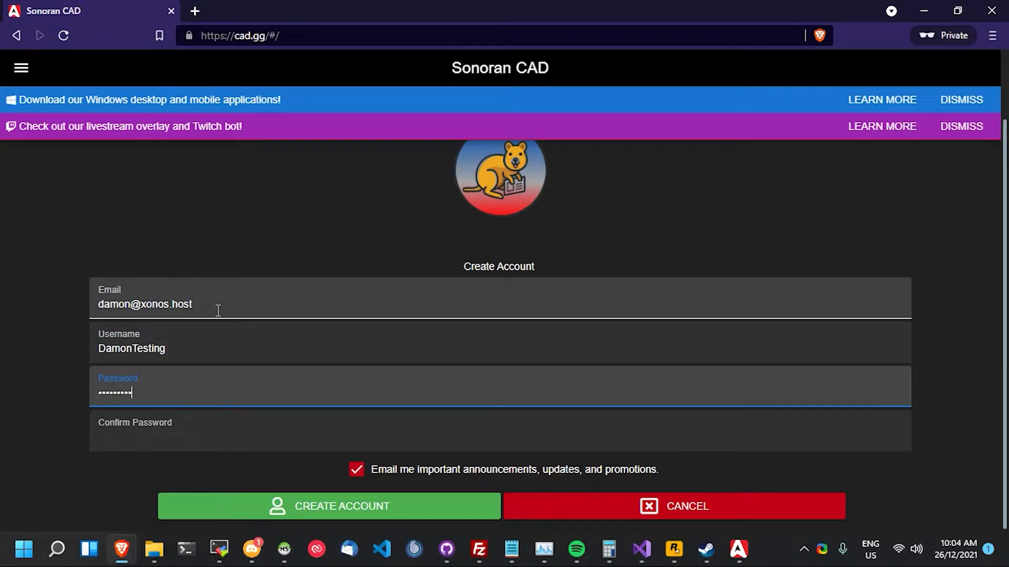
pyautogui.press('Tab')
pyautogui.write('••••••••••')
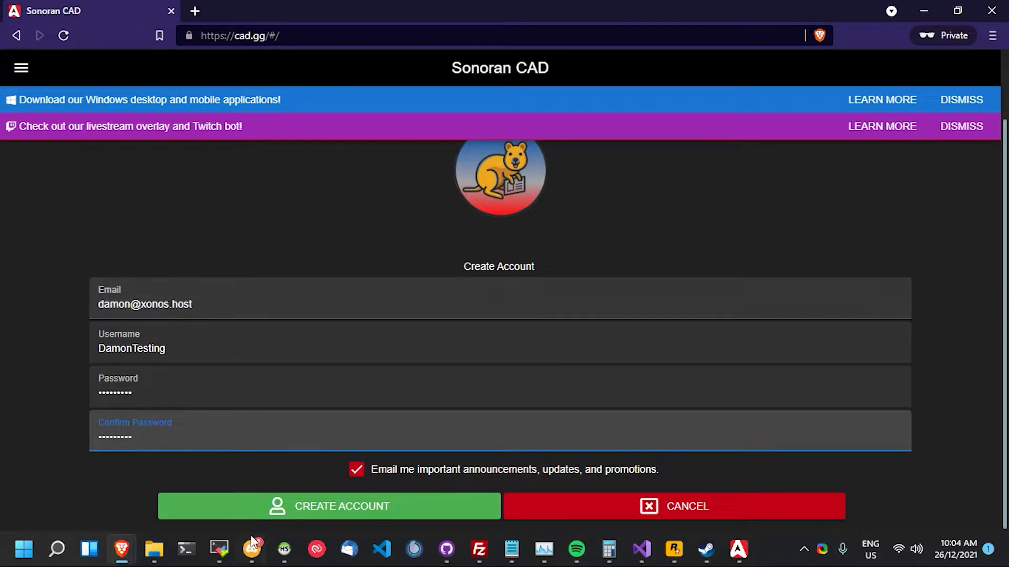
pyautogui.click(257, 513)
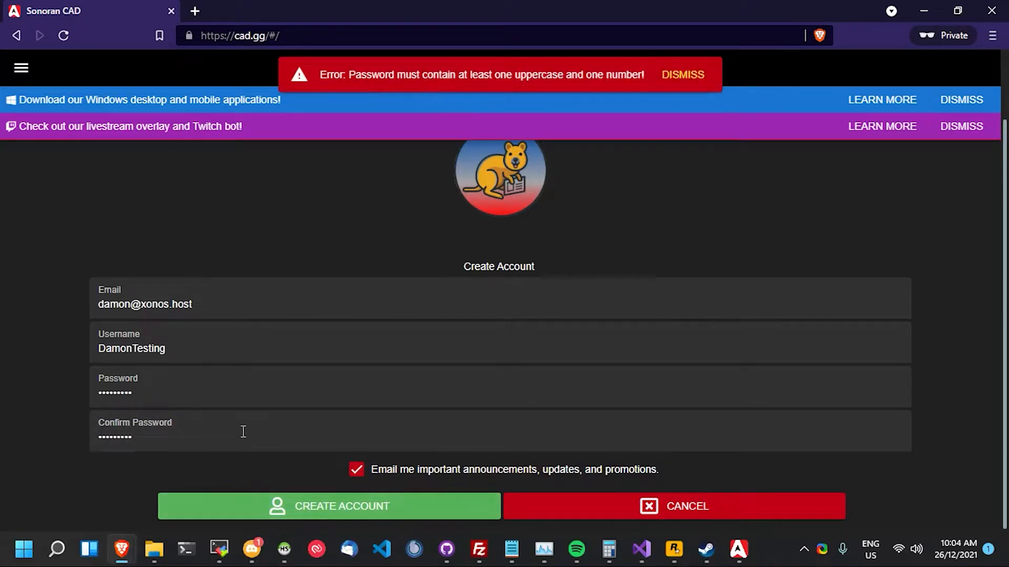
# - Replace the rejected password with a stronger one, confirm it and resubmit the registration
pyautogui.click(233, 401)
pyautogui.hotkey('ctrl', 'a')
pyautogui.write('••••••••••••')
pyautogui.press('Tab')
pyautogui.write('•••••••••')
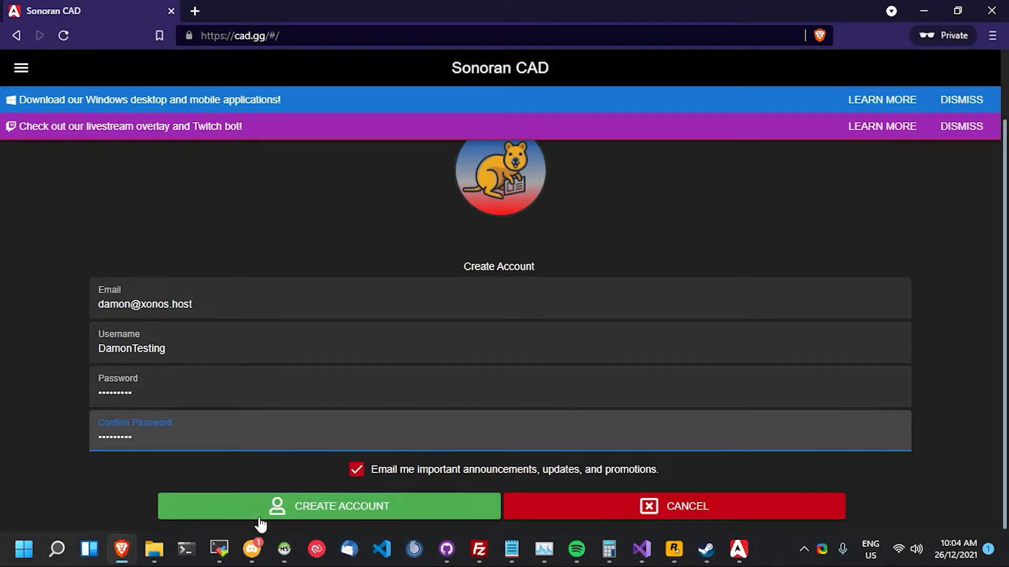
pyautogui.click(260, 518)
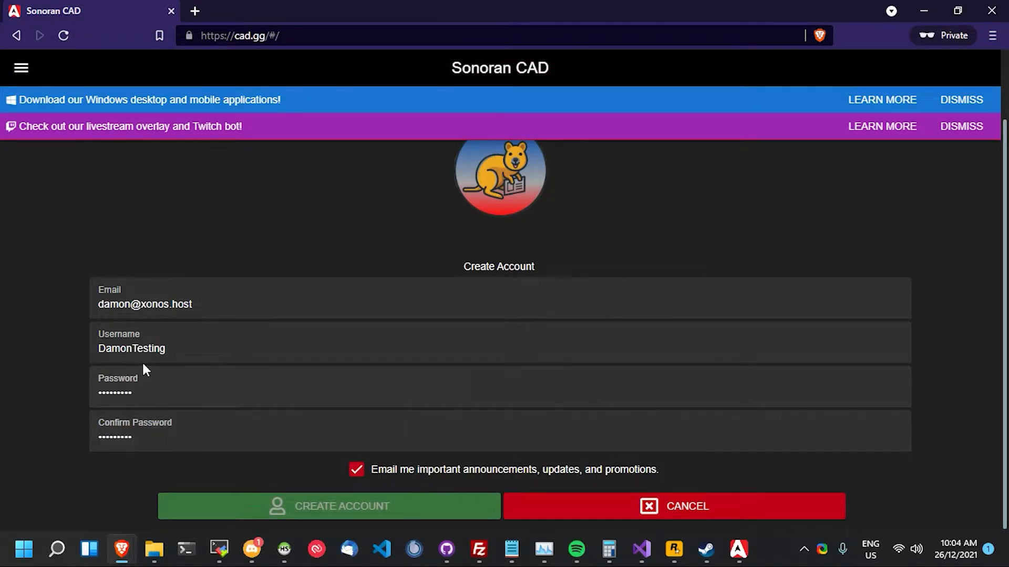
pyautogui.click(152, 345)
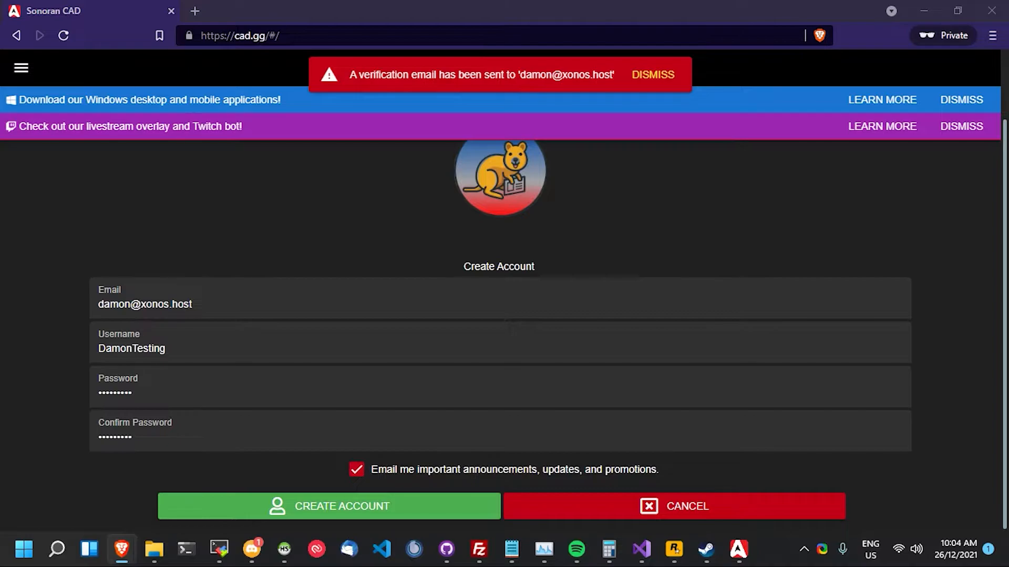
# - Confirm the account through the Gmail verification email and close the success window
pyautogui.moveTo(0, 102); pyautogui.dragTo(820, 0)
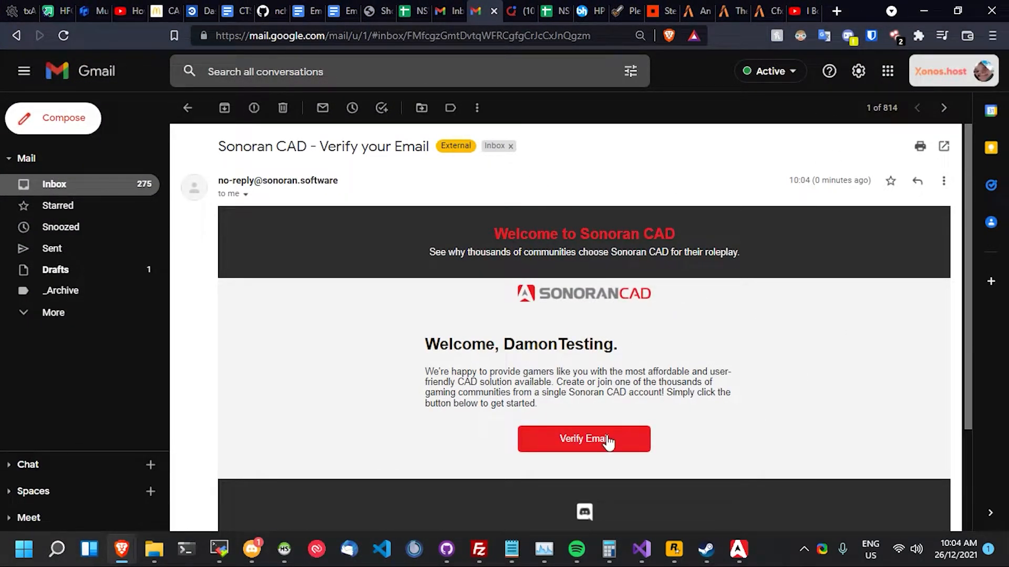
pyautogui.moveTo(872, 10); pyautogui.dragTo(0, 304)
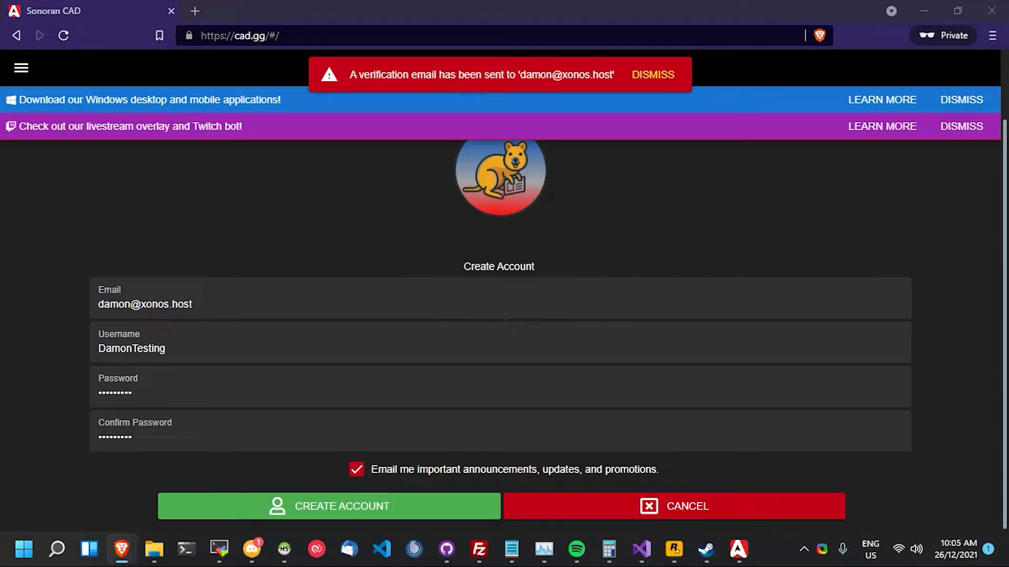
pyautogui.moveTo(777, 1); pyautogui.dragTo(694, 1)
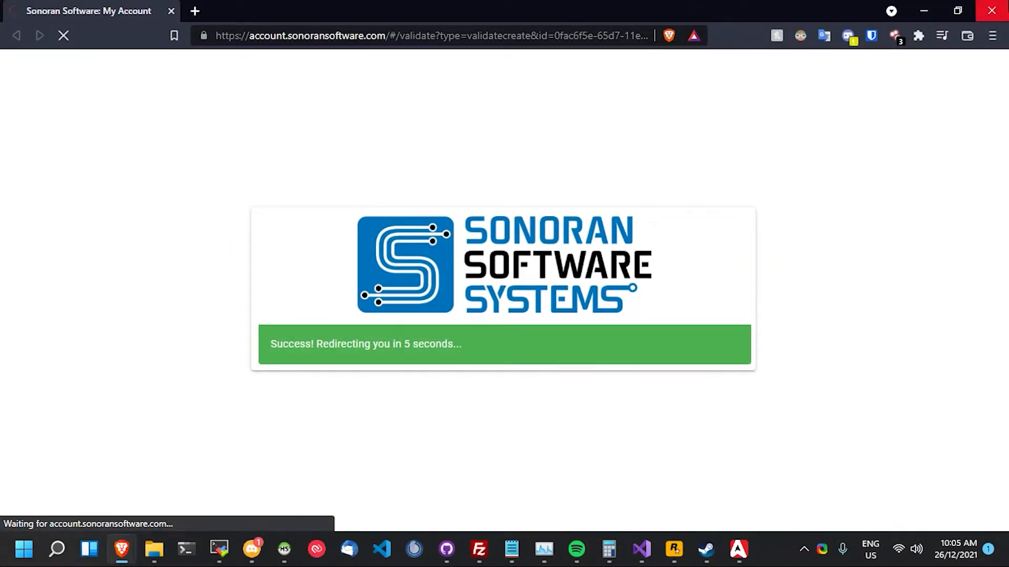
pyautogui.click(992, 10)
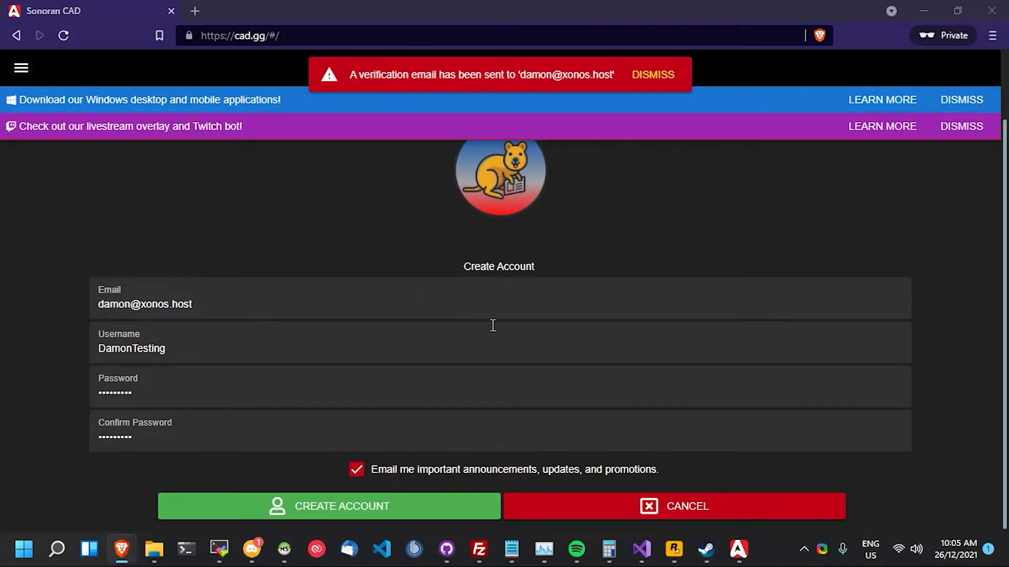
# - Sign in to the EmergencyOzz community with the new account's email and password
pyautogui.click(277, 421)
pyautogui.press('Tab')
pyautogui.write('•••••••••')
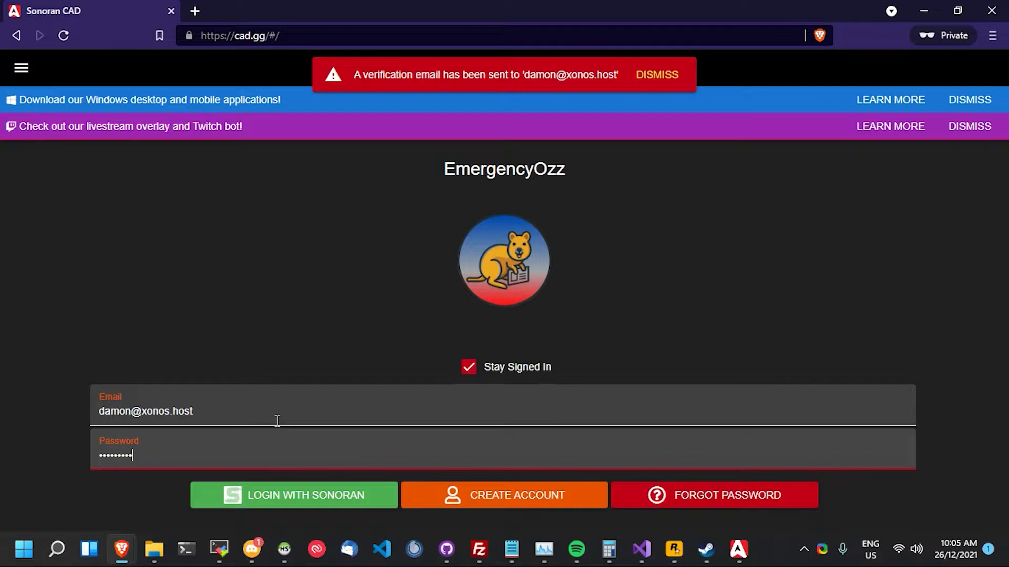
pyautogui.press('Return')
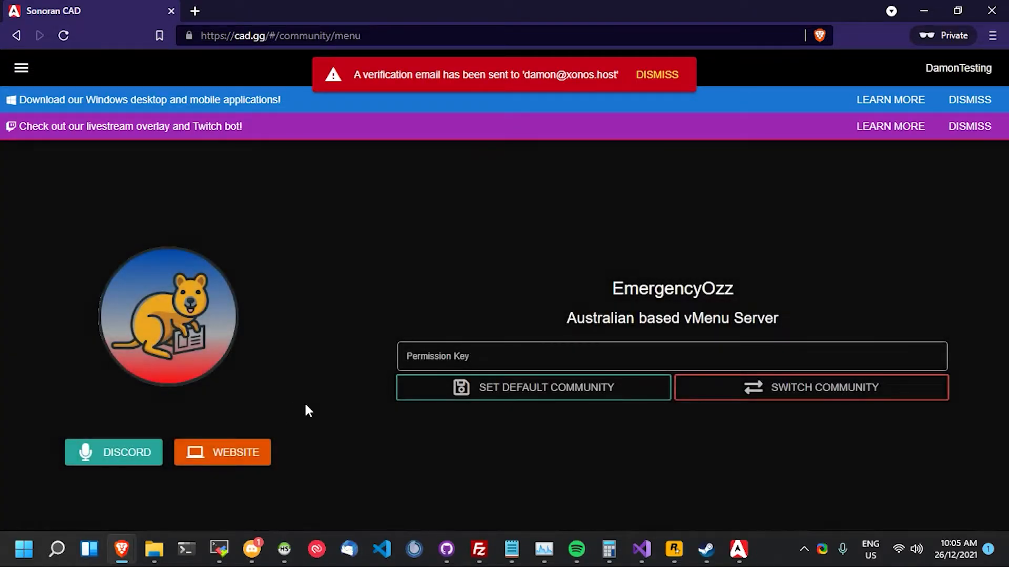
# - Apply the permission key 'Civilian' to enter the civilian section
pyautogui.click(548, 368)
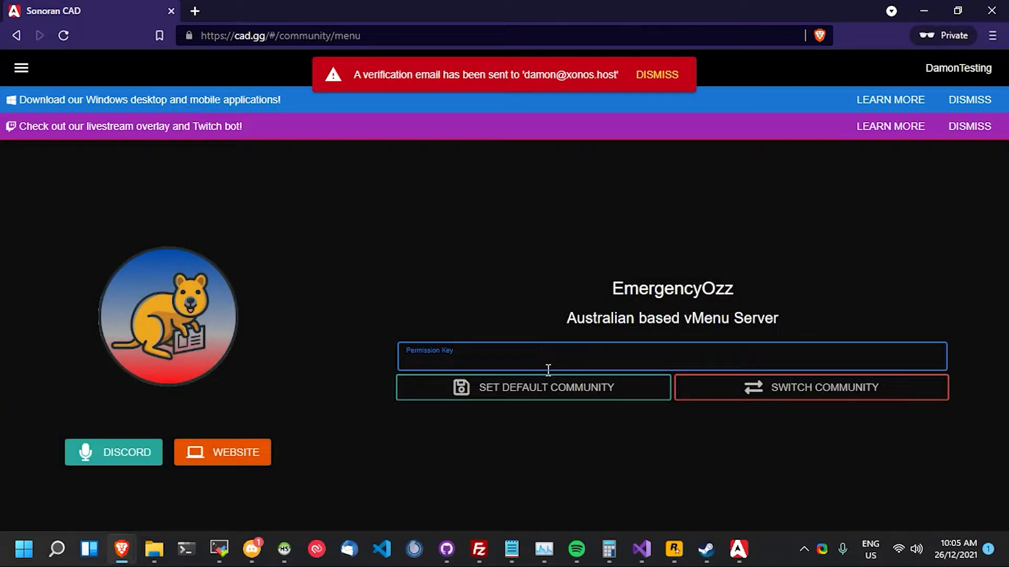
pyautogui.click(664, 74)
pyautogui.click(616, 359)
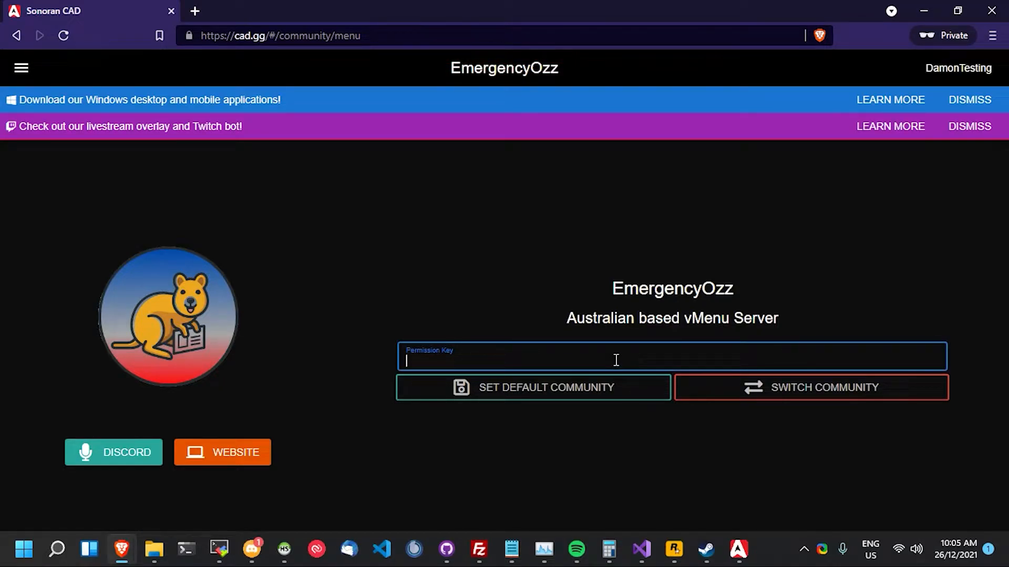
pyautogui.write('Civ')
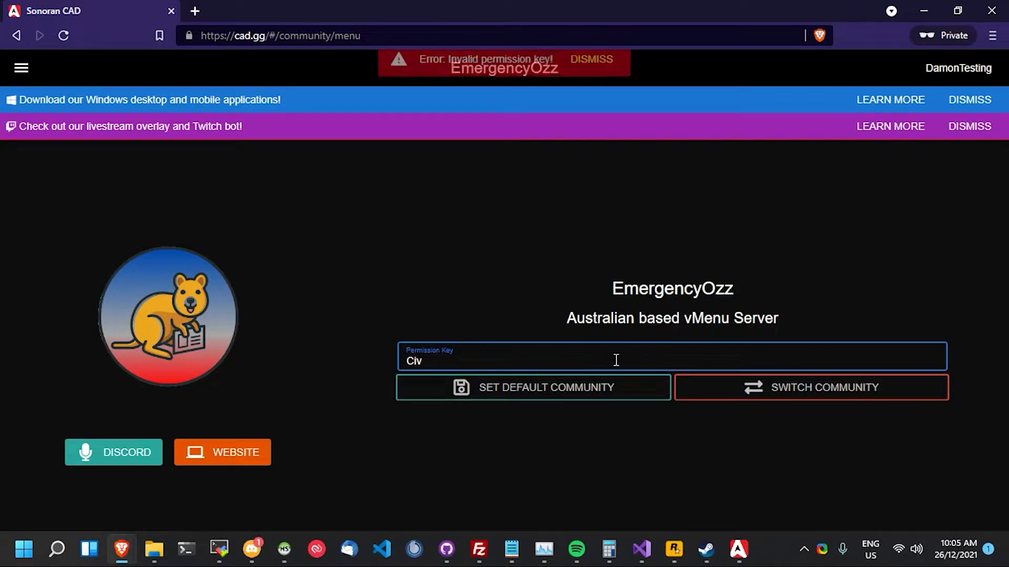
pyautogui.write('ilian')
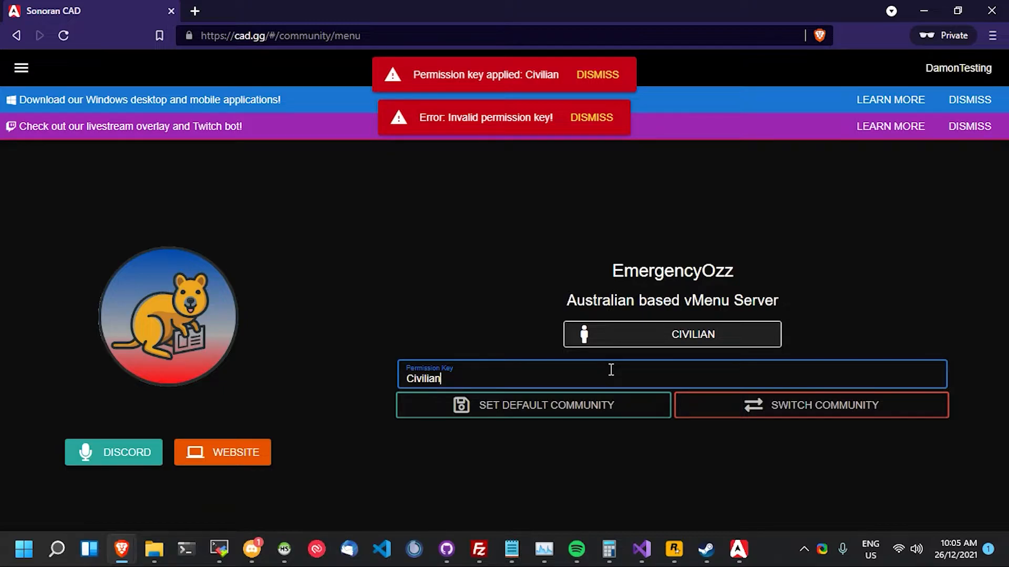
pyautogui.click(633, 348)
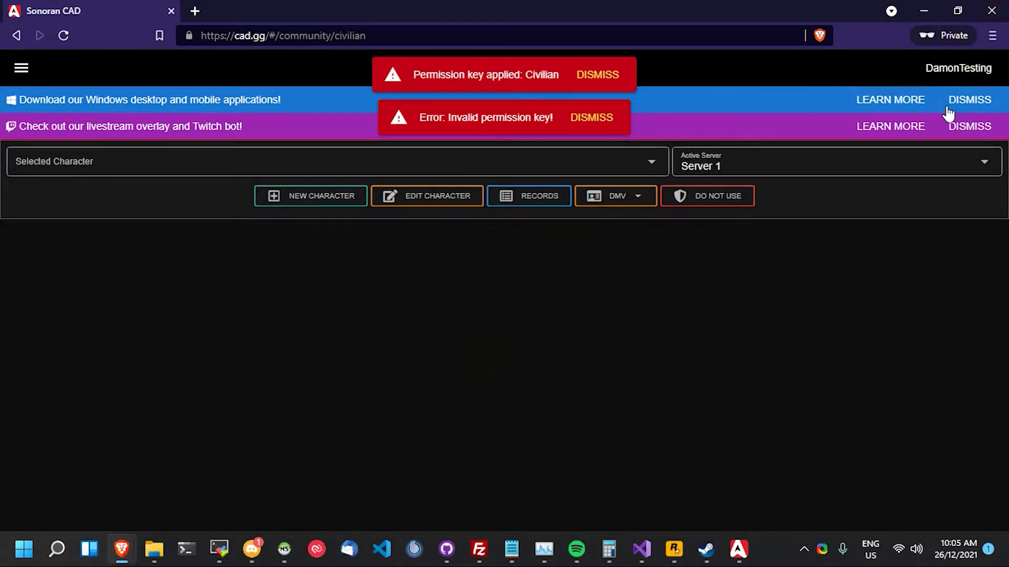
# - Dismiss the announcement and permission-key notices, leaving the character selector unfocused
pyautogui.click(954, 101)
pyautogui.click(955, 103)
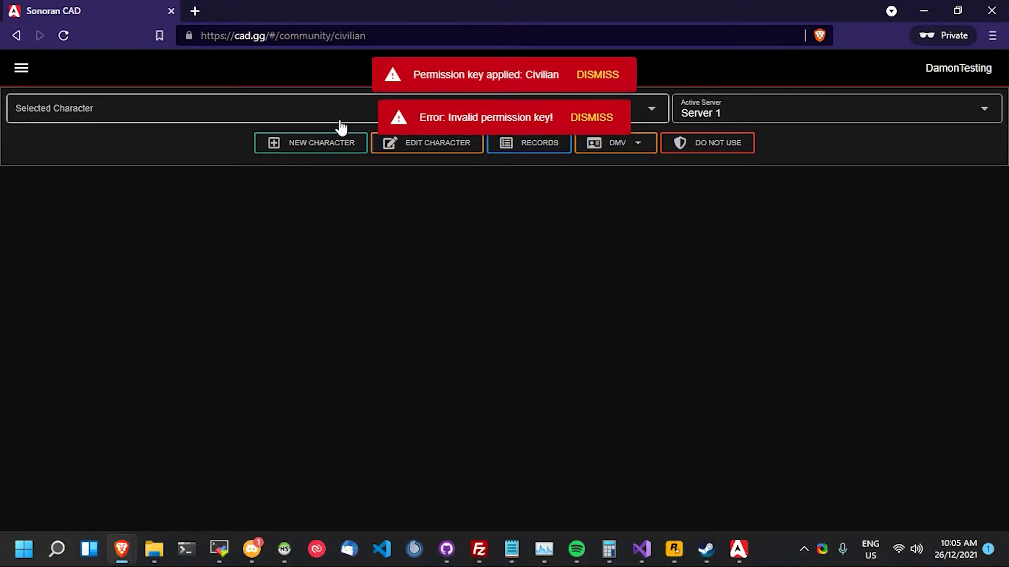
pyautogui.click(604, 74)
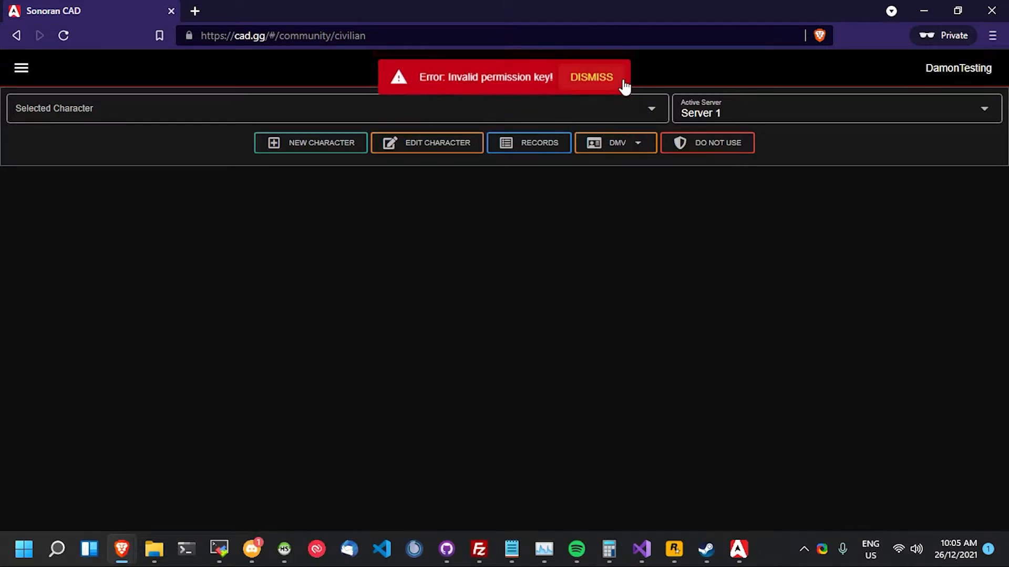
pyautogui.click(623, 82)
pyautogui.click(568, 109)
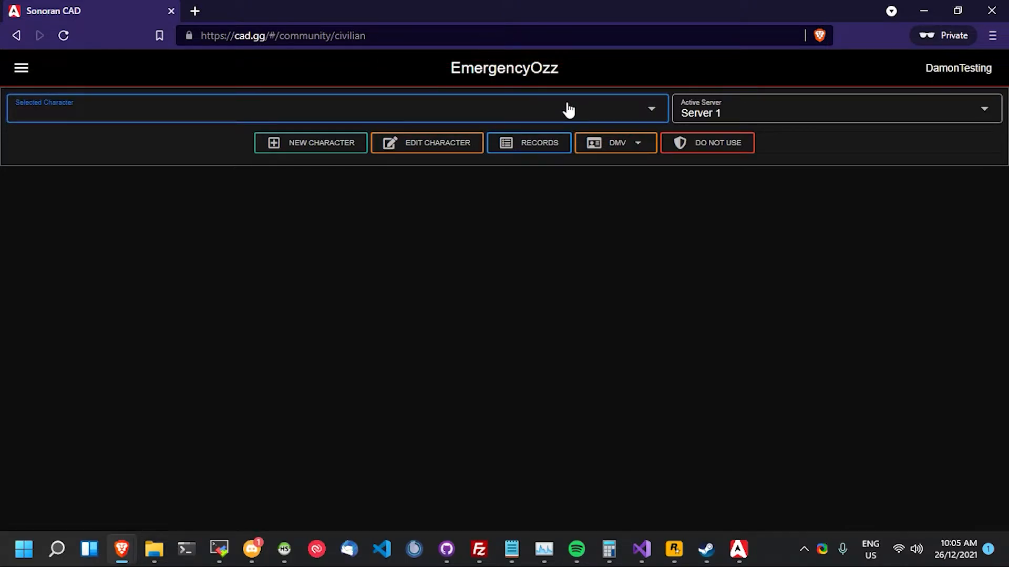
pyautogui.click(590, 245)
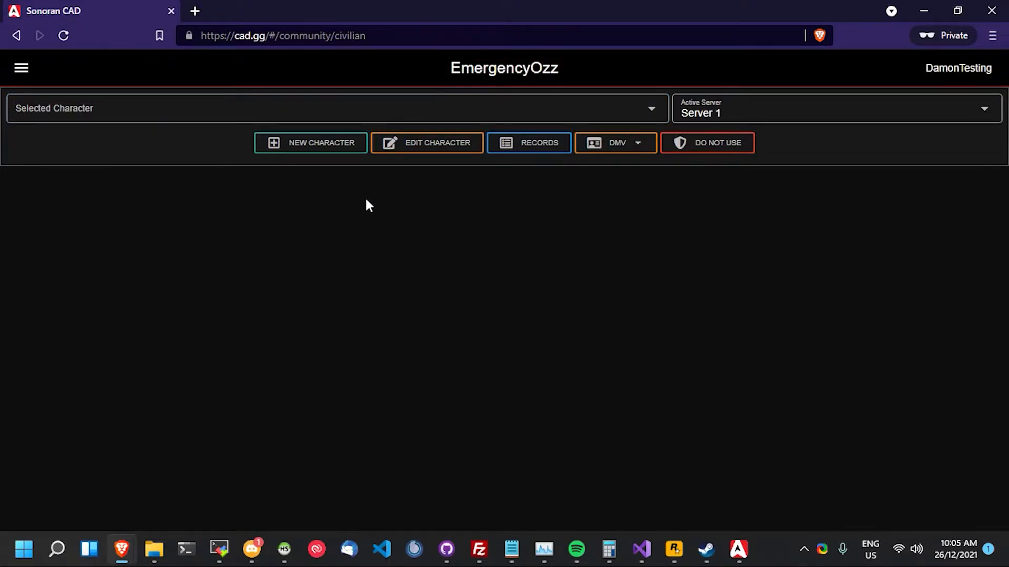
# - Start a new character with the first and last names and middle initial D
pyautogui.click(342, 152)
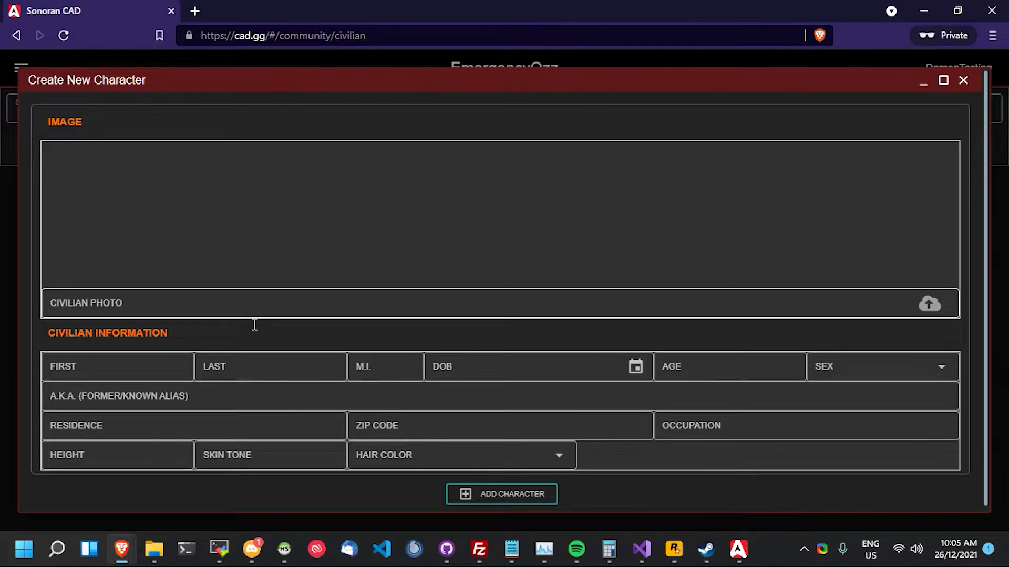
pyautogui.click(168, 369)
pyautogui.click(199, 363)
pyautogui.click(386, 361)
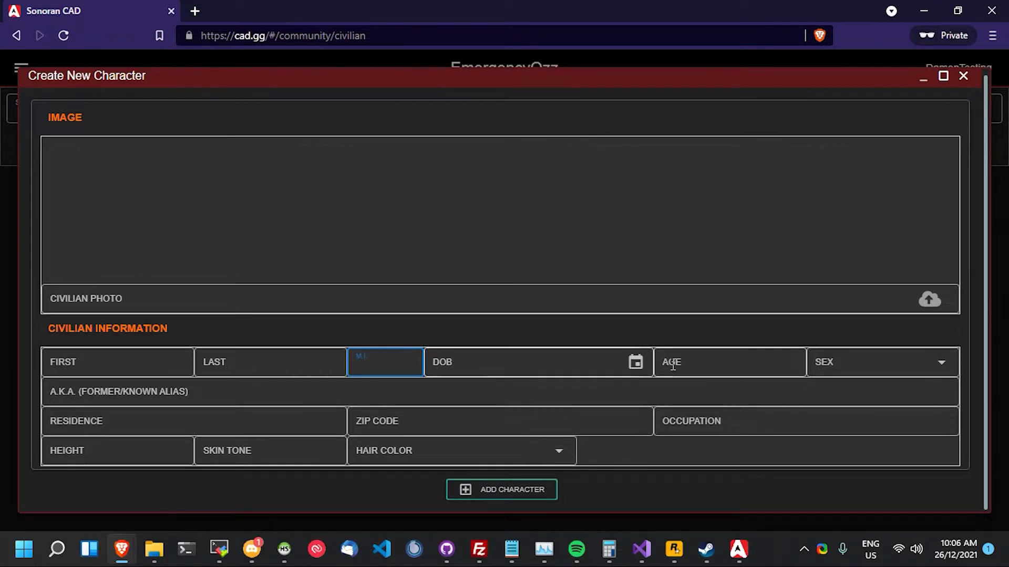
pyautogui.click(113, 373)
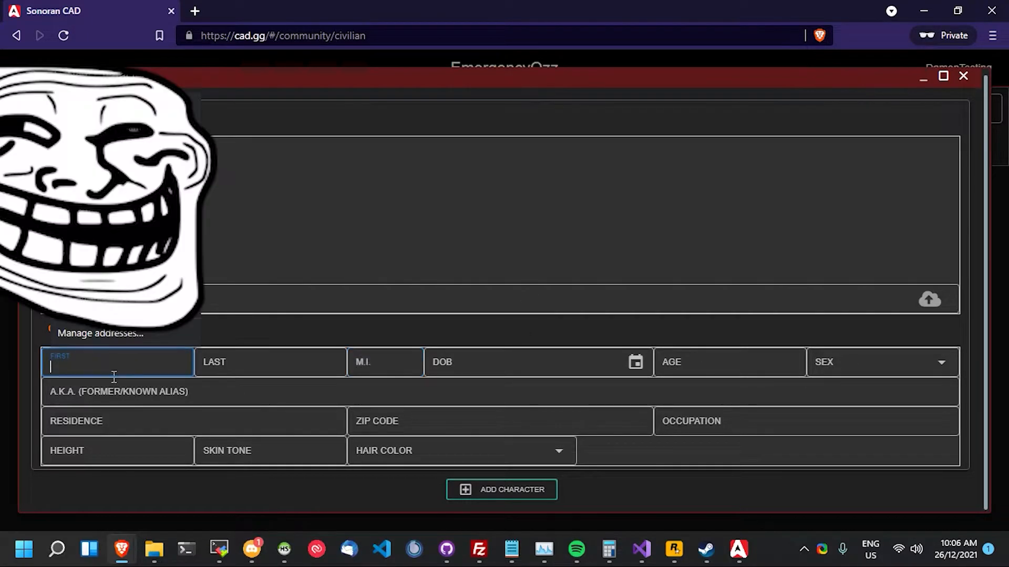
pyautogui.write('DAMO')
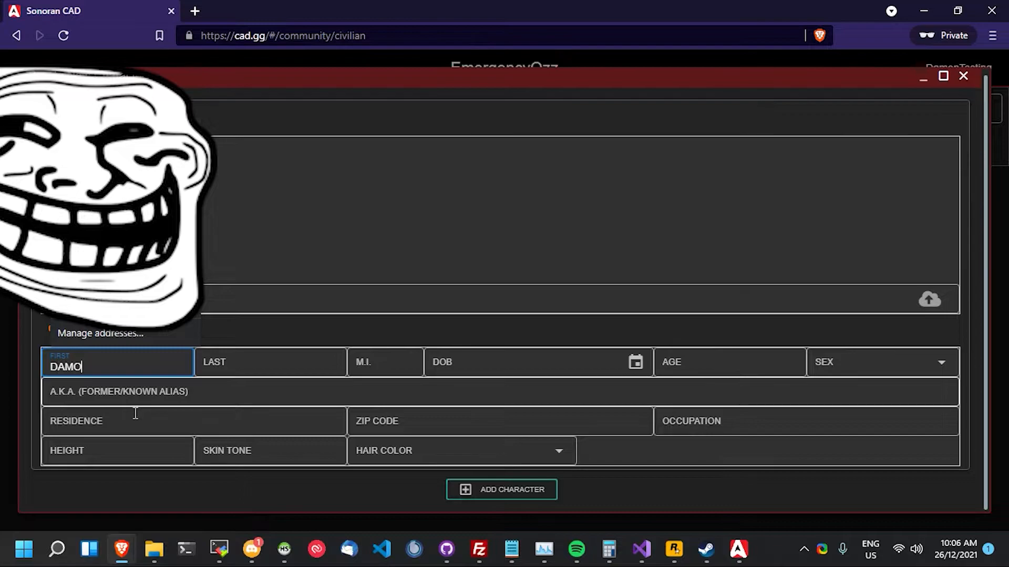
pyautogui.write('N')
pyautogui.press('Tab')
pyautogui.write('URMOM')
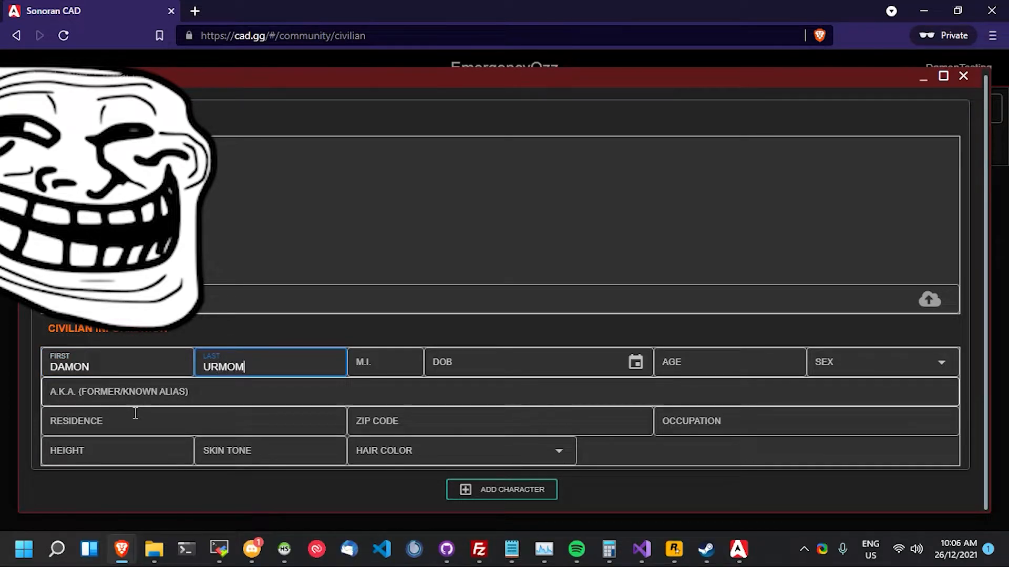
pyautogui.press('Tab')
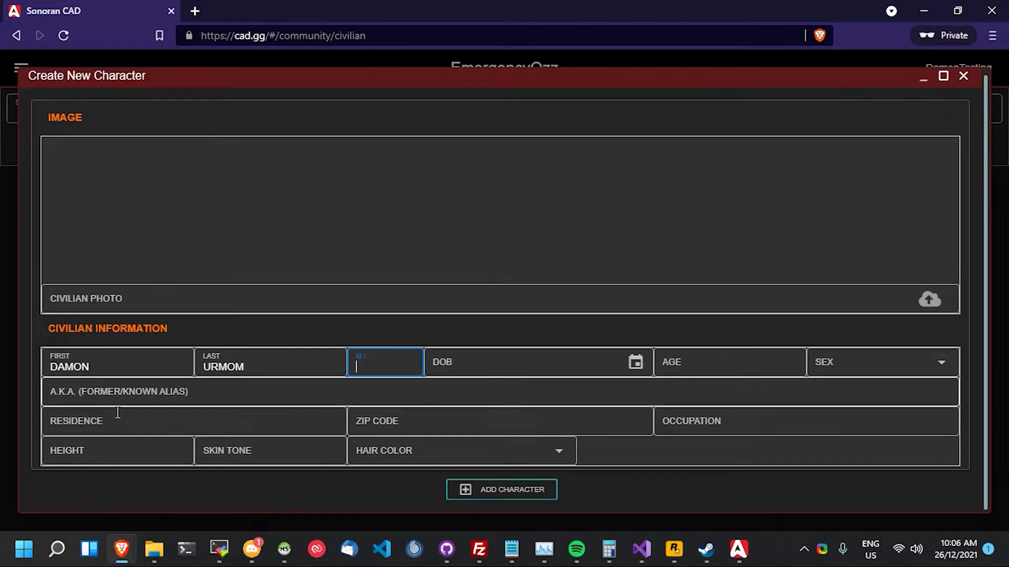
pyautogui.write('K')
pyautogui.press('Tab')
pyautogui.click(381, 391)
pyautogui.click(388, 374)
pyautogui.press('BackSpace')
pyautogui.write('D')
# - Set the date of birth to 07/12/2010 using the calendar
pyautogui.click(444, 364)
pyautogui.click(636, 364)
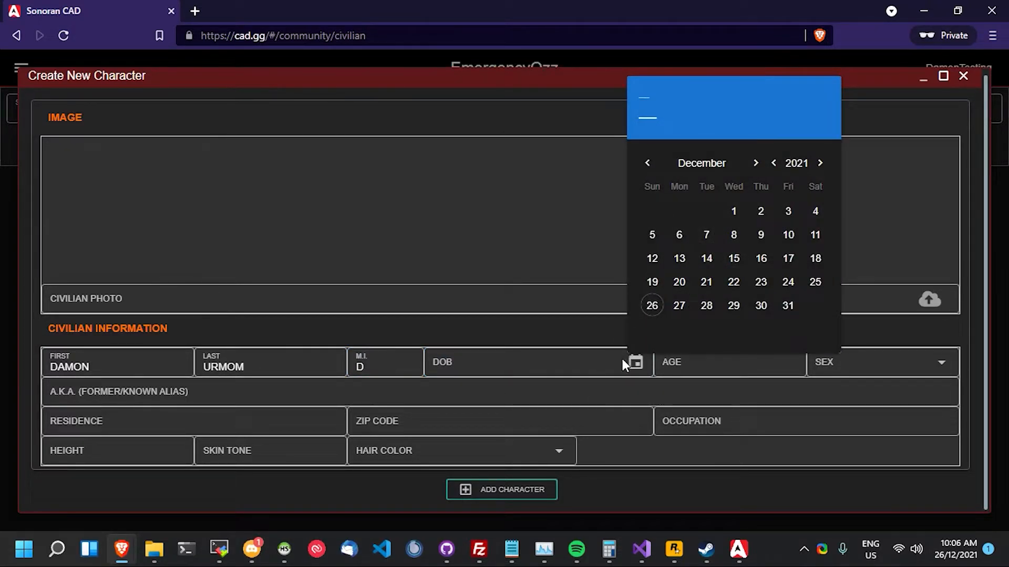
pyautogui.click(647, 163)
pyautogui.click(647, 162)
pyautogui.click(647, 163)
pyautogui.click(647, 163)
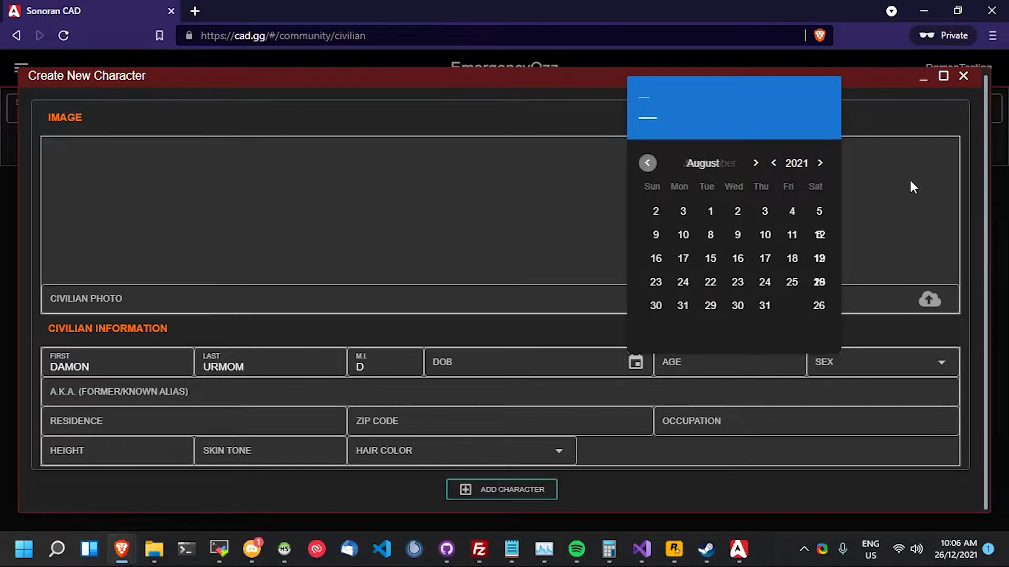
pyautogui.click(783, 167)
pyautogui.click(782, 167)
pyautogui.click(783, 167)
pyautogui.click(783, 167)
pyautogui.click(783, 167)
pyautogui.click(783, 167)
pyautogui.click(783, 167)
pyautogui.click(783, 167)
pyautogui.click(783, 167)
pyautogui.click(783, 167)
pyautogui.click(783, 167)
pyautogui.click(680, 258)
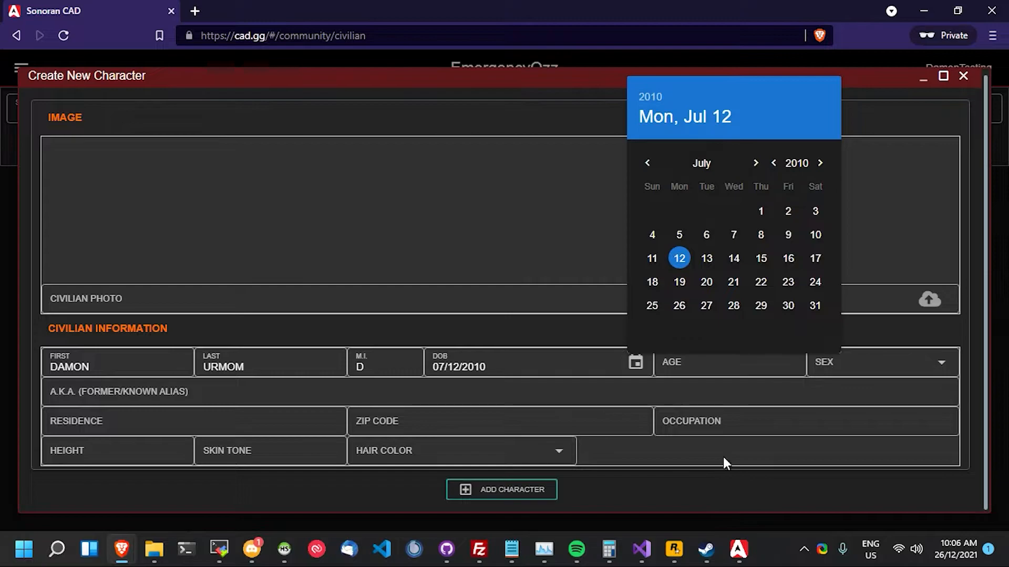
pyautogui.click(719, 423)
# - Enter age 69 and choose sex M
pyautogui.click(701, 374)
pyautogui.write('69')
pyautogui.press('Tab')
pyautogui.click(887, 371)
pyautogui.click(860, 401)
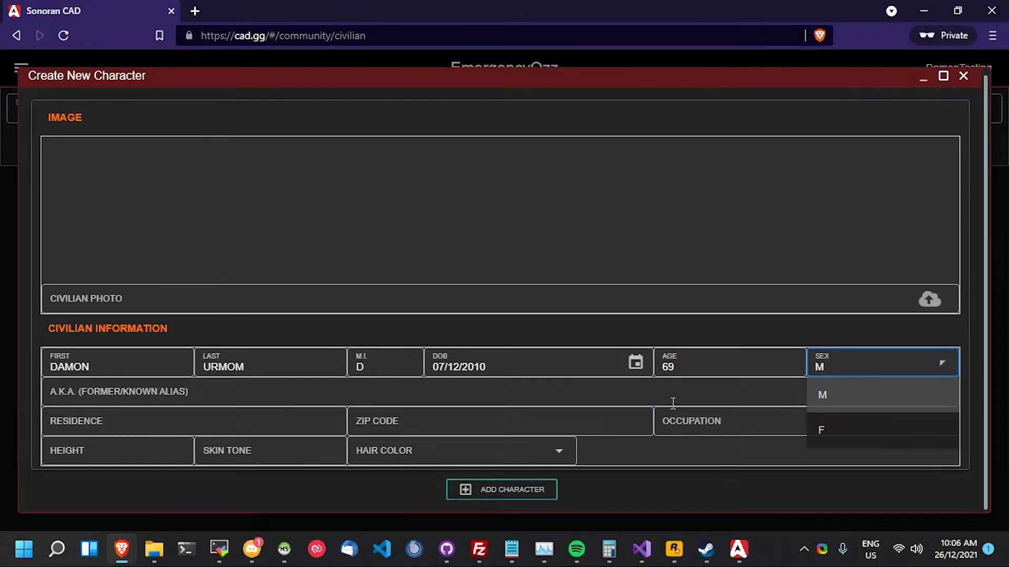
# - Step through the alias, residence, zip, occupation, hair colour, skin tone and height fields
pyautogui.click(163, 399)
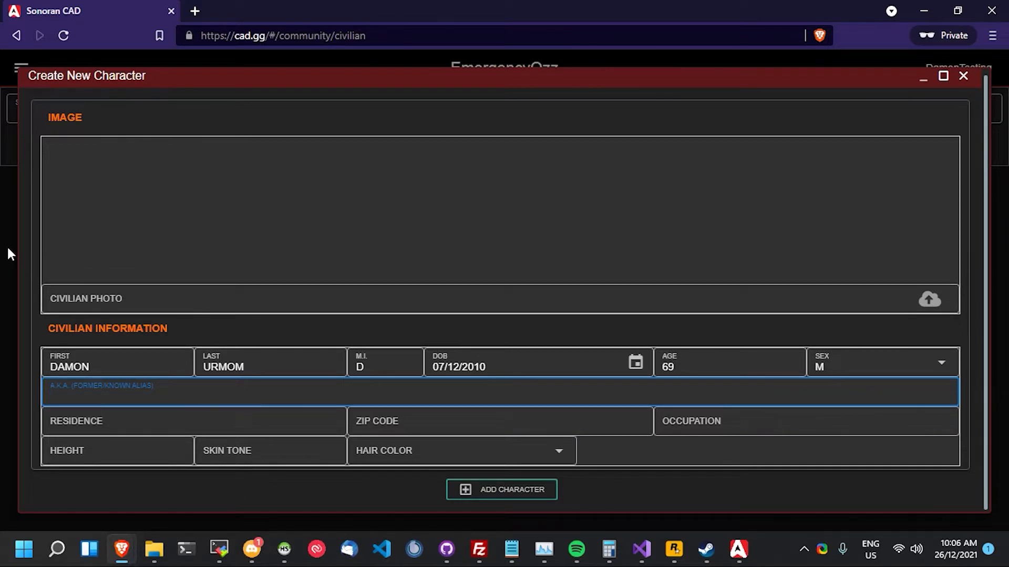
pyautogui.click(133, 426)
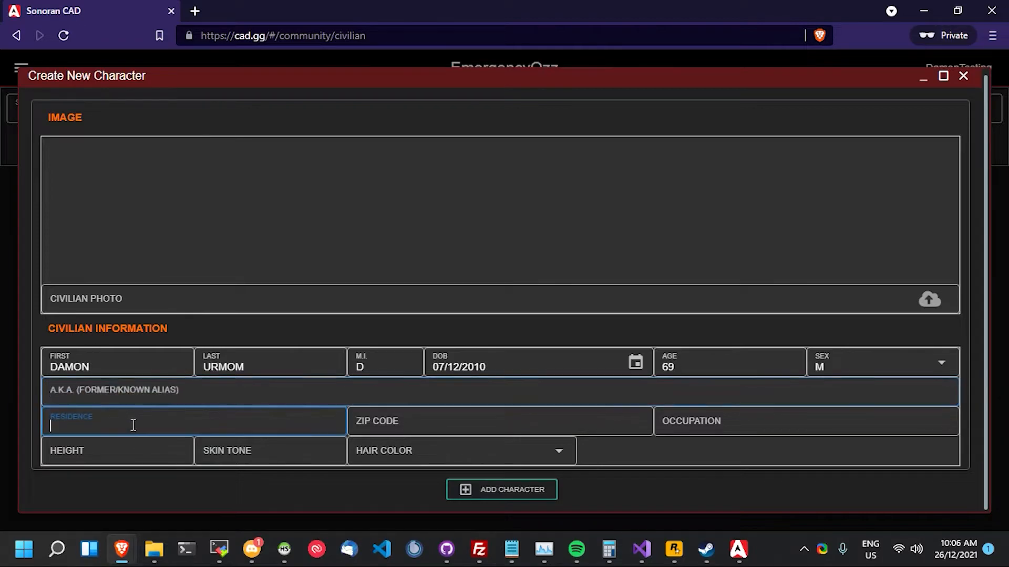
pyautogui.click(397, 415)
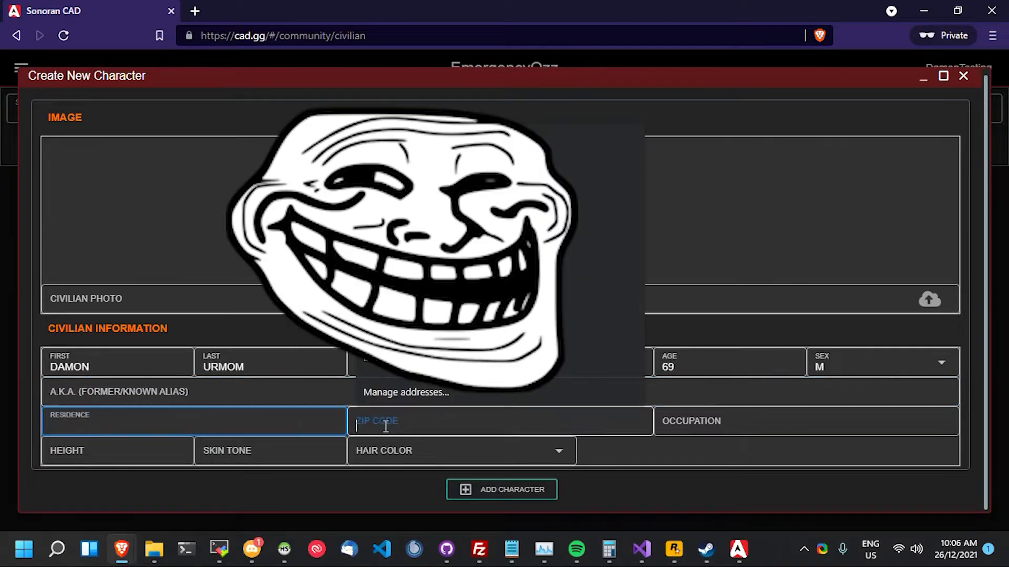
pyautogui.click(709, 426)
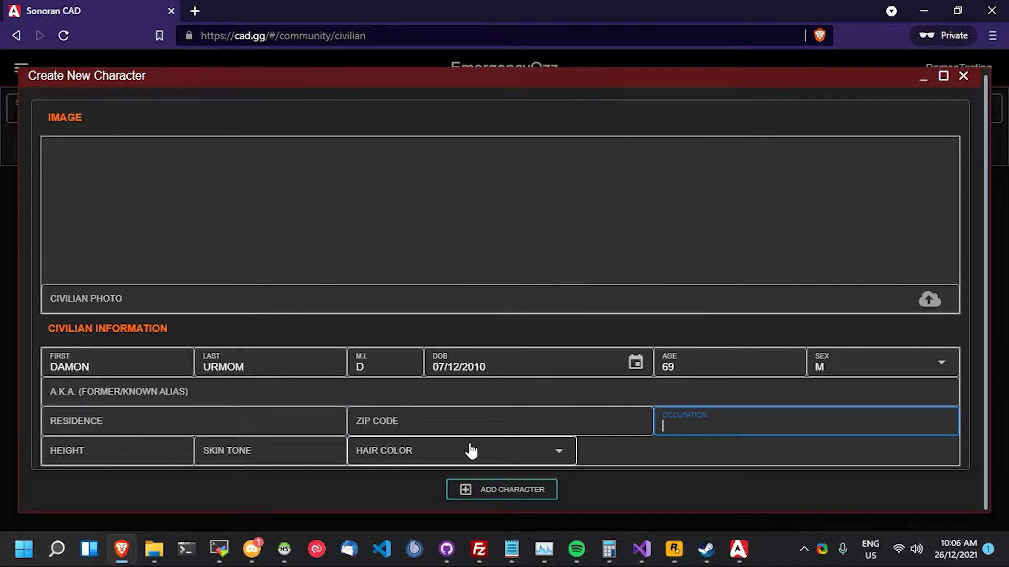
pyautogui.click(472, 451)
pyautogui.click(298, 457)
pyautogui.click(151, 462)
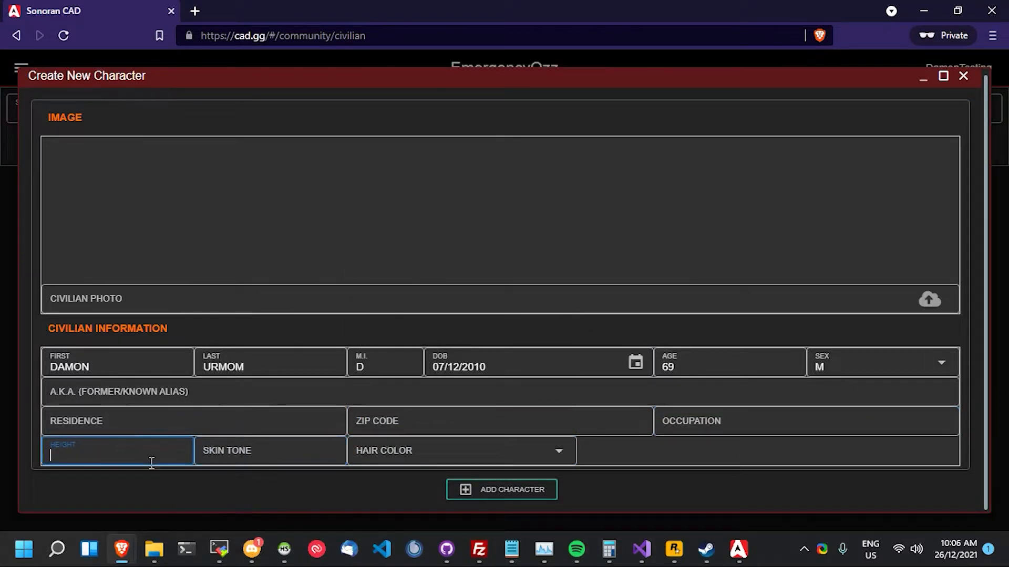
# - Add the character, confirm it is selected, and close its edit form unchanged
pyautogui.click(515, 499)
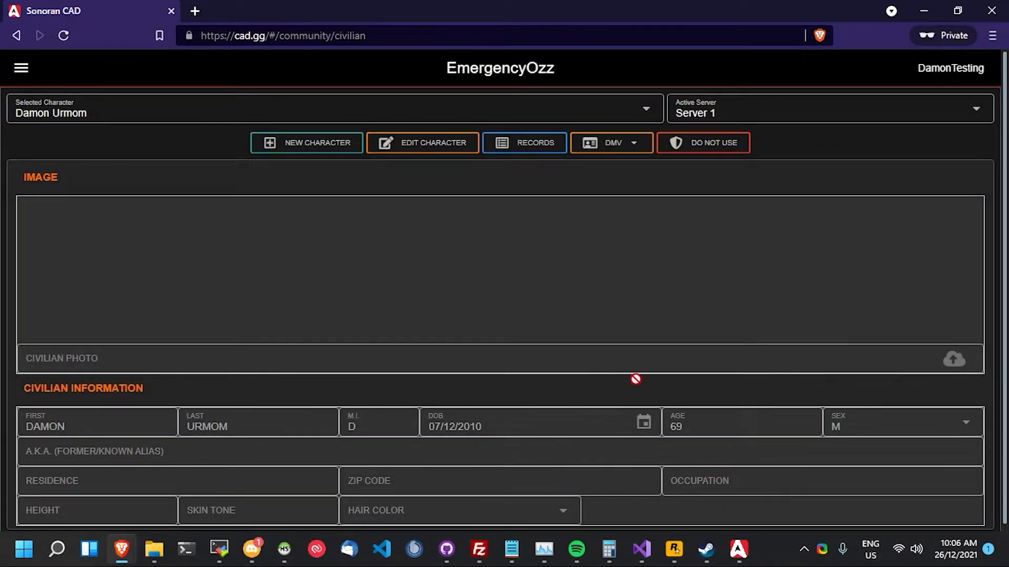
pyautogui.click(141, 112)
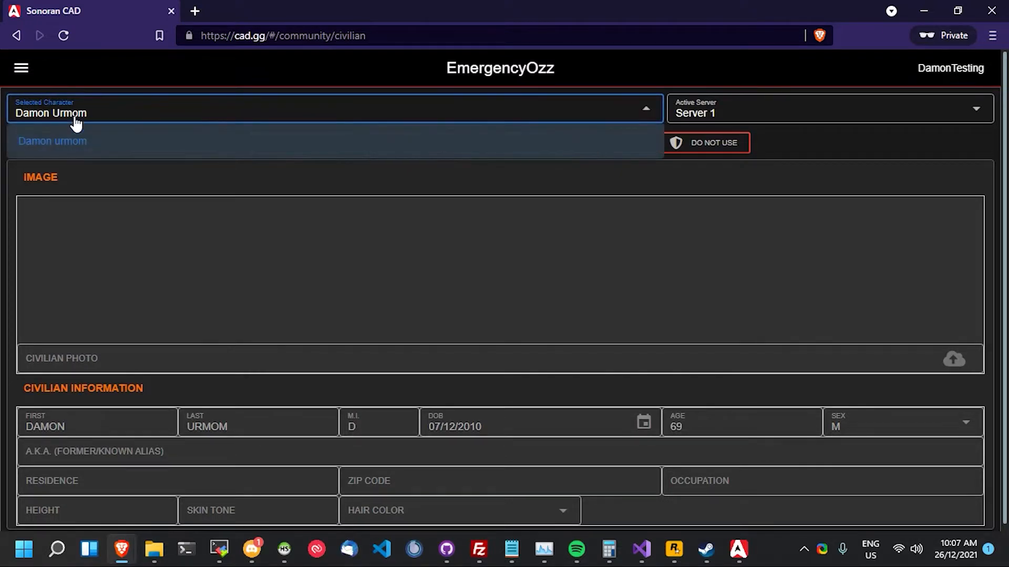
pyautogui.click(117, 114)
pyautogui.scroll(-1, 509, 267)
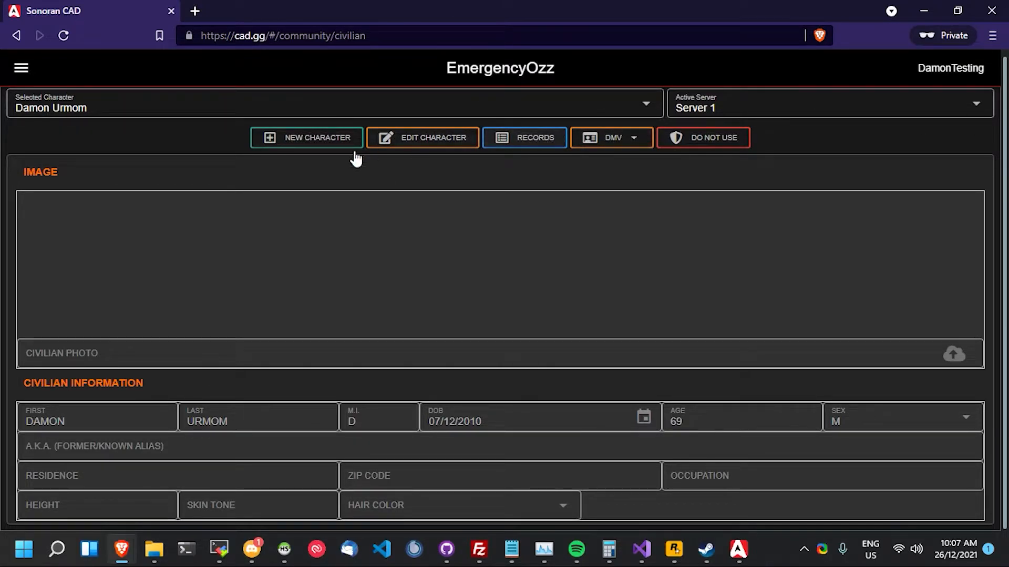
pyautogui.click(414, 141)
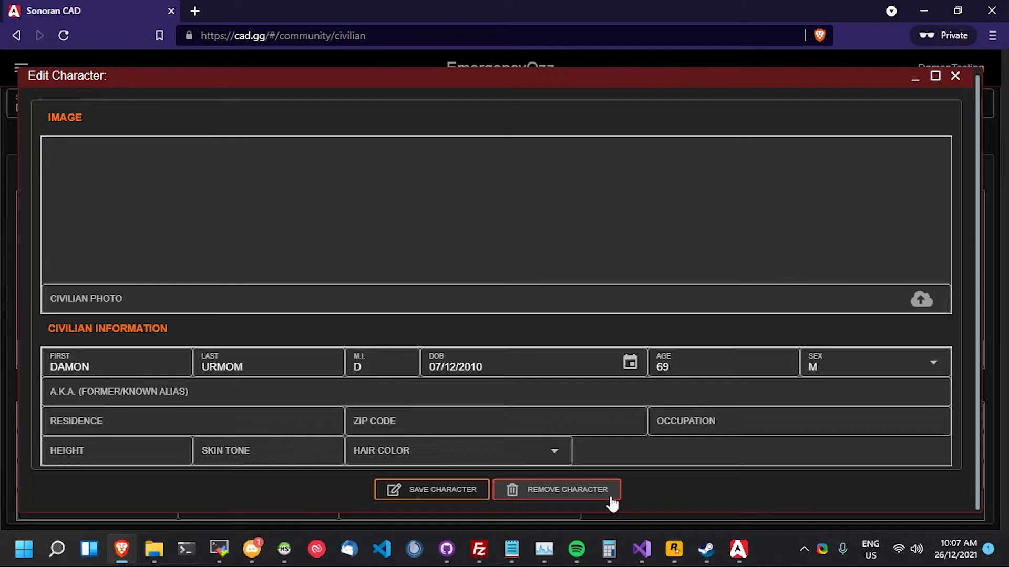
pyautogui.click(955, 76)
# - Look up the civilian's Records and Reports sections, then close the lookup
pyautogui.click(528, 140)
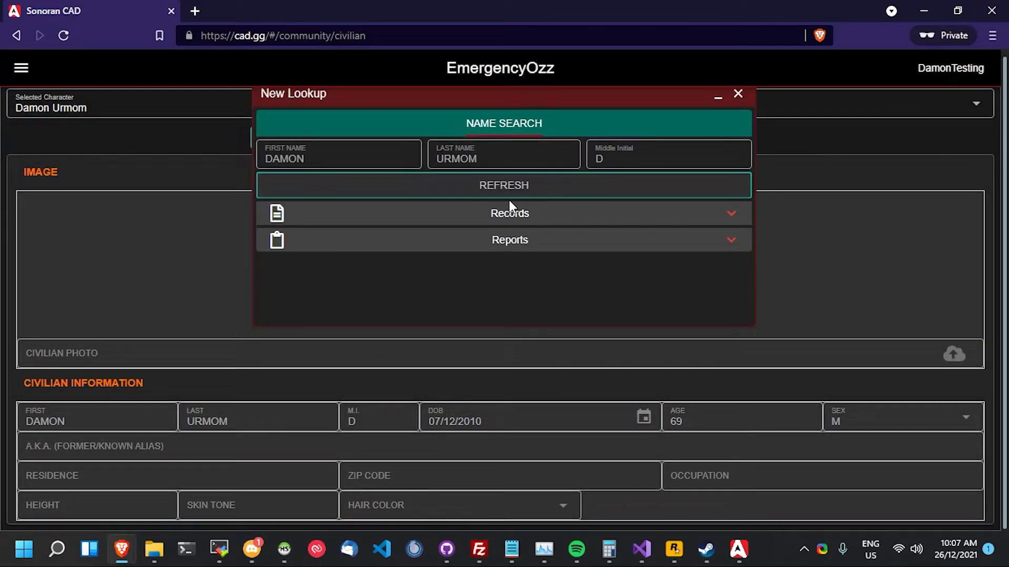
pyautogui.click(521, 219)
pyautogui.click(515, 258)
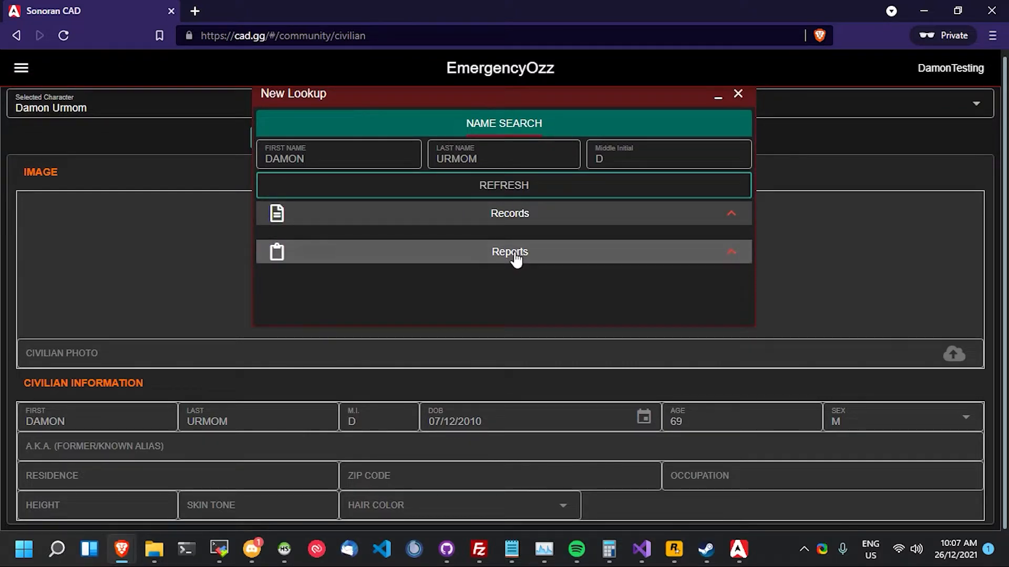
pyautogui.click(737, 94)
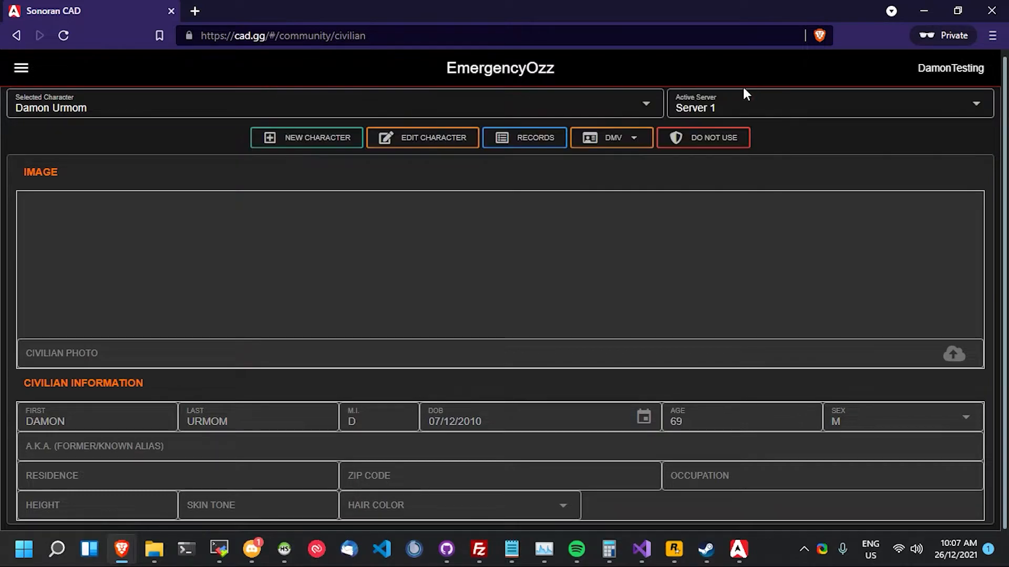
# - Submit two pending DMV licence applications for the civilian
pyautogui.click(602, 149)
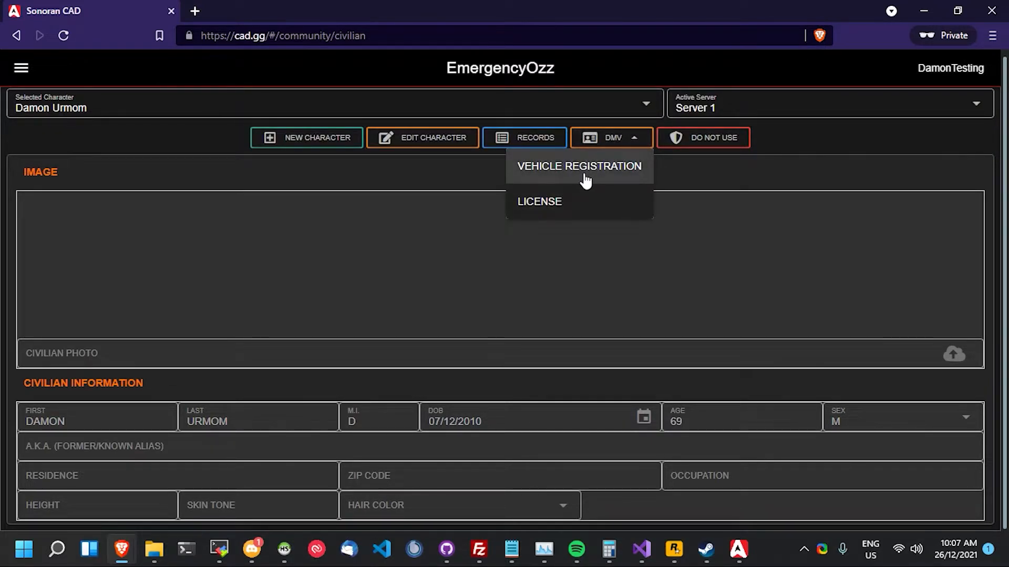
pyautogui.click(555, 204)
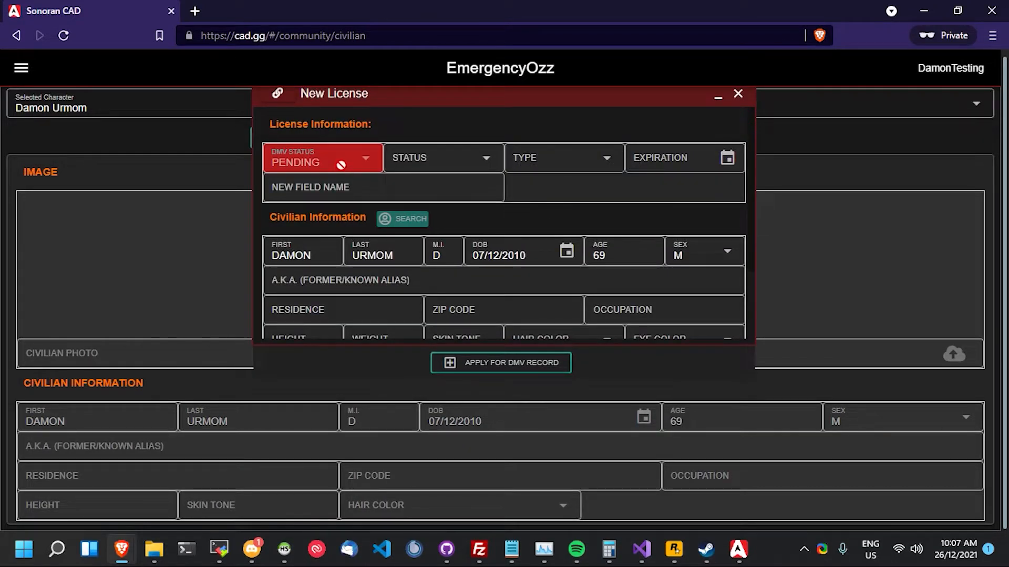
pyautogui.click(498, 365)
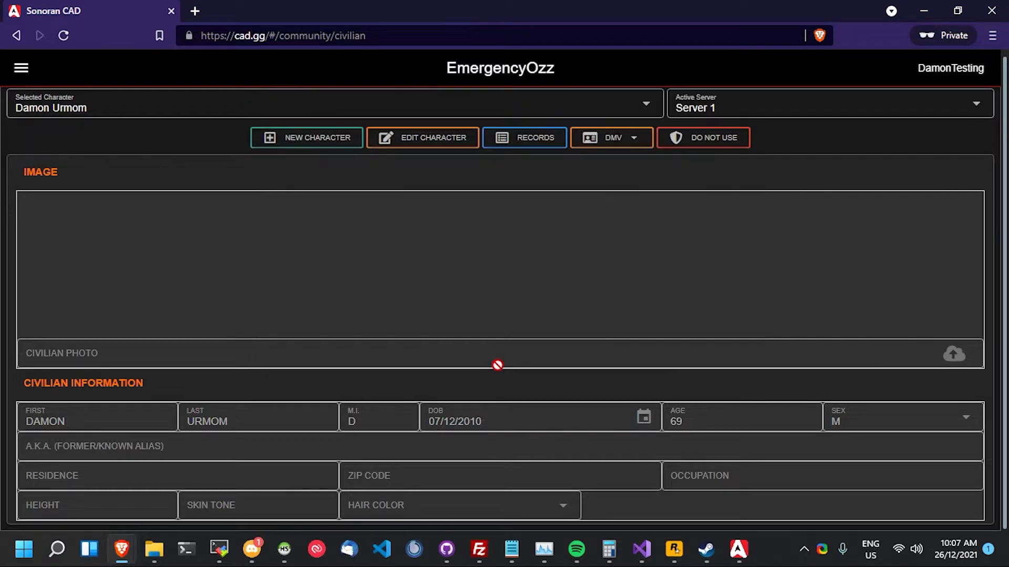
pyautogui.click(618, 145)
pyautogui.click(597, 205)
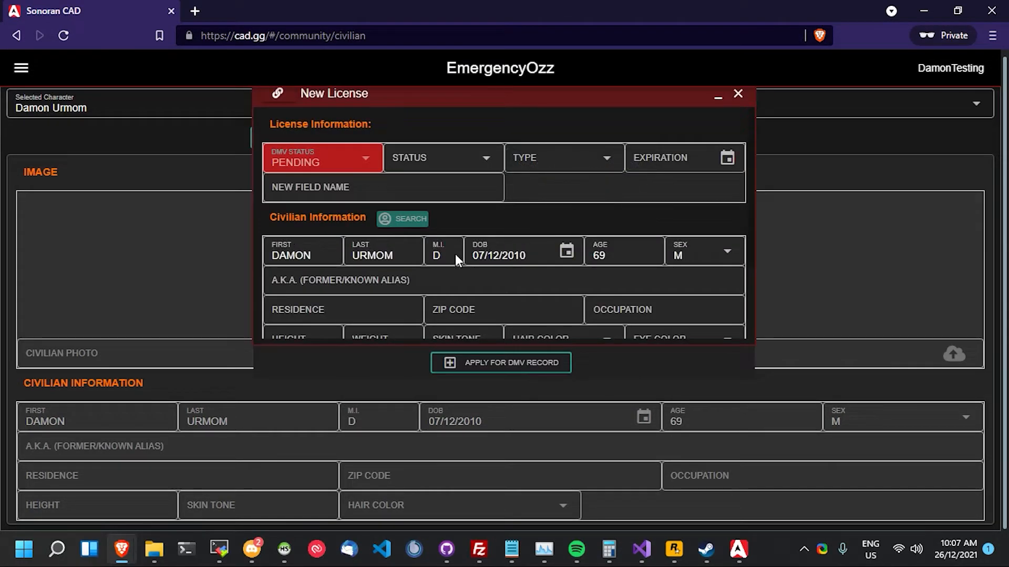
pyautogui.click(475, 365)
# - Submit a licence application with custom field name VVG, then start a new licence application
pyautogui.click(629, 141)
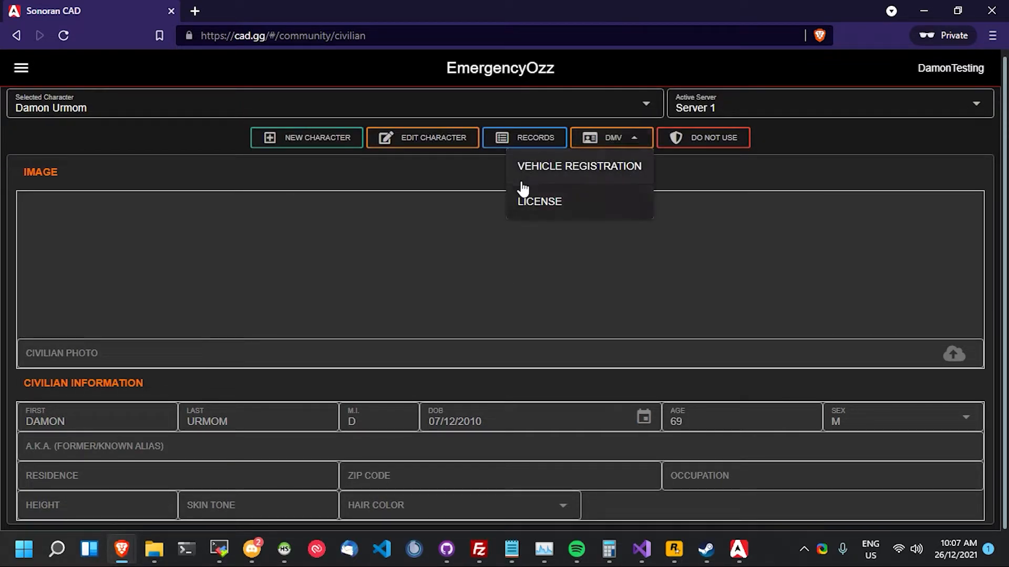
pyautogui.click(567, 199)
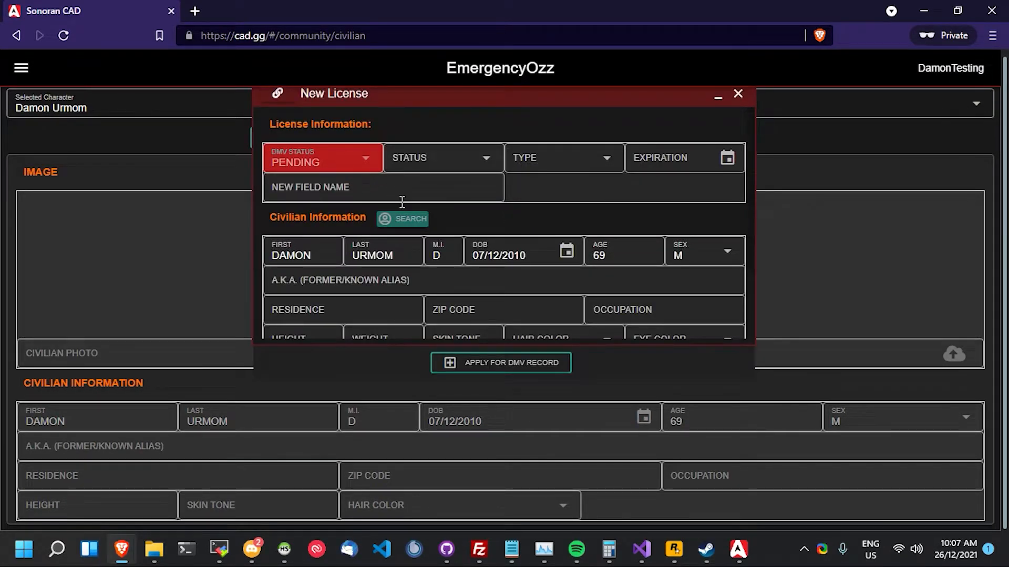
pyautogui.scroll(-3, 401, 201)
pyautogui.click(408, 329)
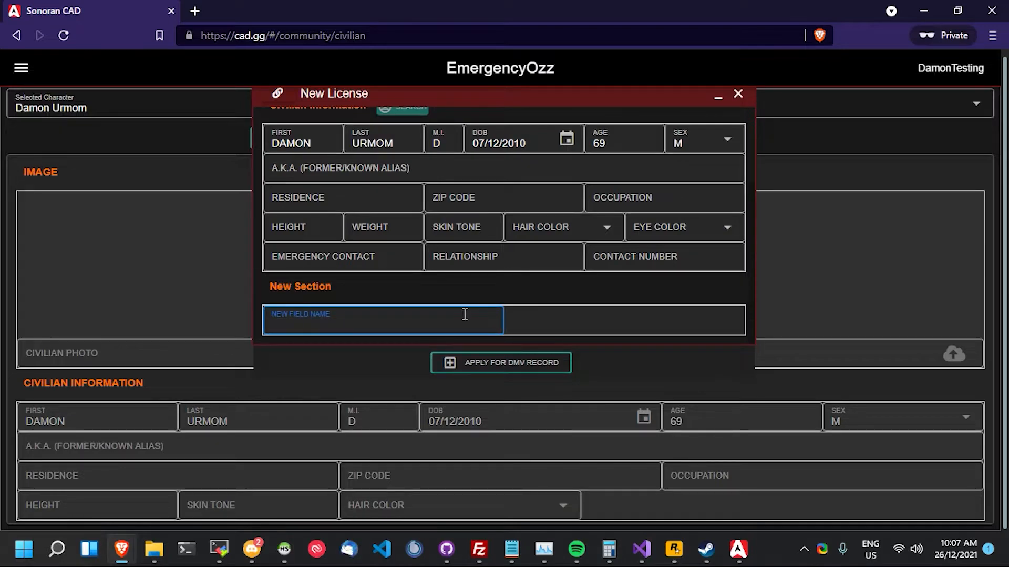
pyautogui.write('VVG')
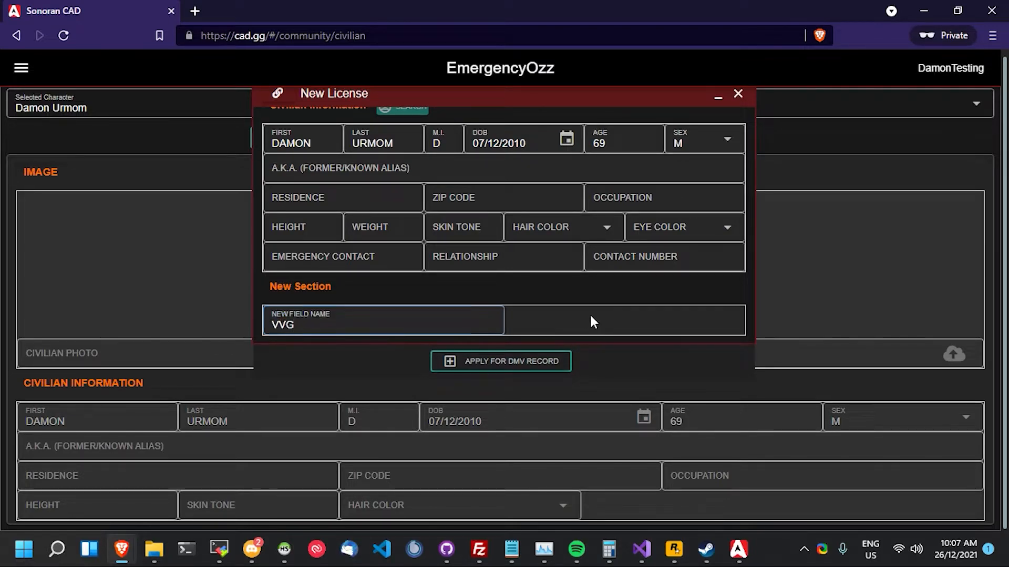
pyautogui.click(512, 362)
pyautogui.click(634, 139)
pyautogui.click(624, 205)
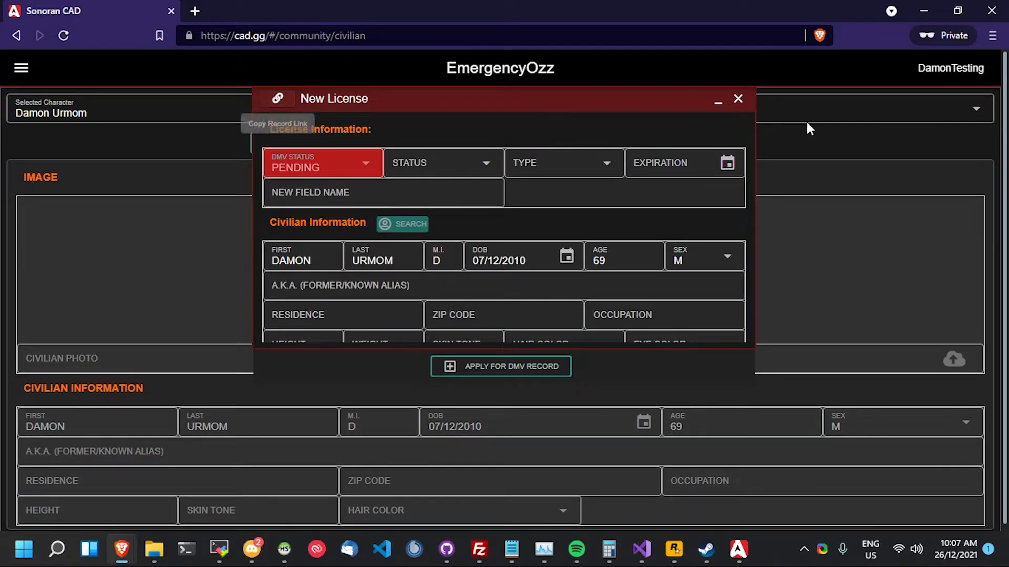
# - Set the licence status to VALID and type to DRIVER
pyautogui.click(416, 166)
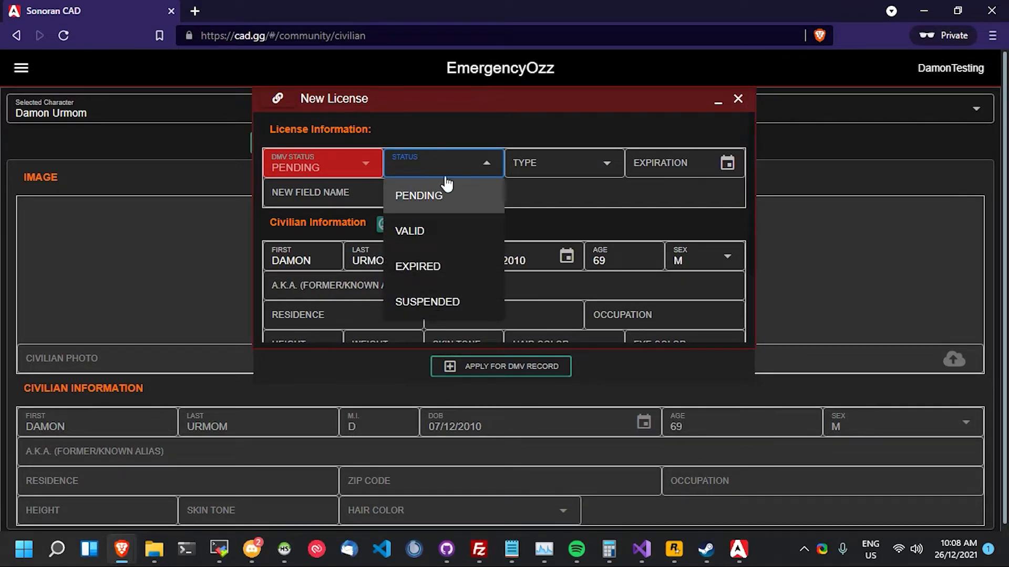
pyautogui.click(441, 237)
pyautogui.click(477, 194)
pyautogui.click(527, 169)
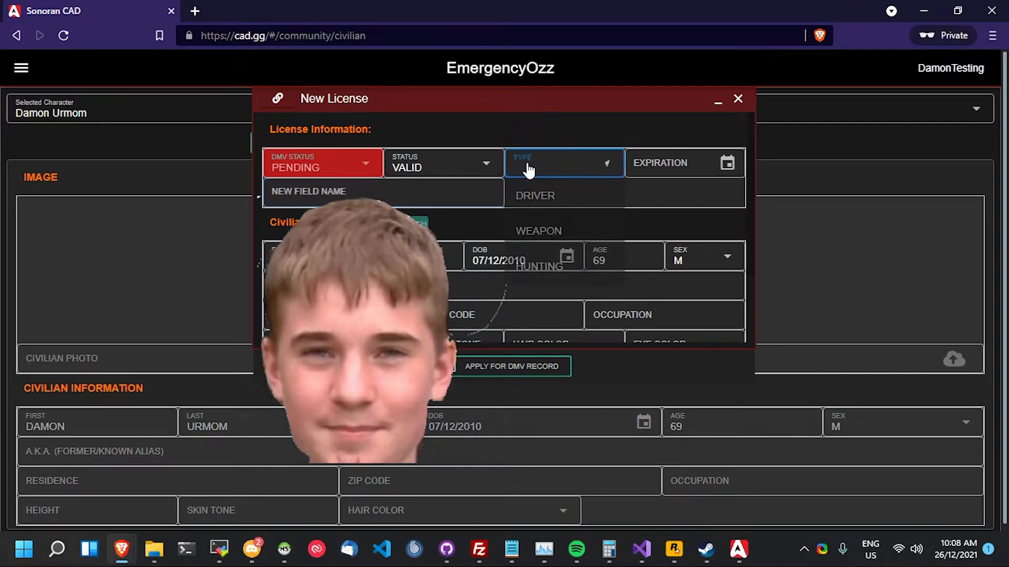
pyautogui.click(535, 199)
# - Set the expiration date to 12/12/2025 and submit the driver licence application
pyautogui.click(668, 158)
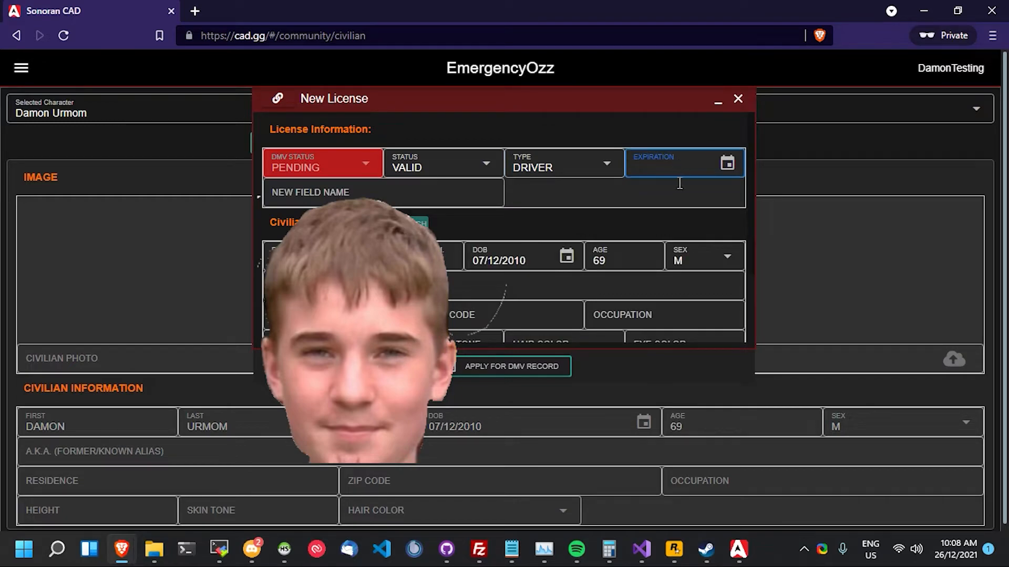
pyautogui.click(320, 202)
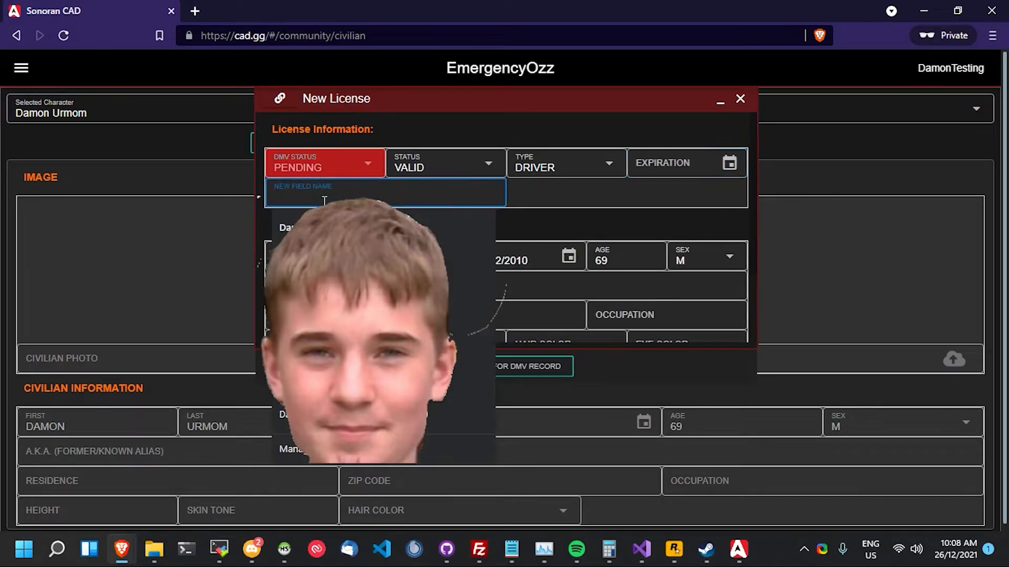
pyautogui.click(729, 163)
pyautogui.click(914, 259)
pyautogui.click(914, 259)
pyautogui.click(914, 259)
pyautogui.click(914, 259)
pyautogui.click(885, 332)
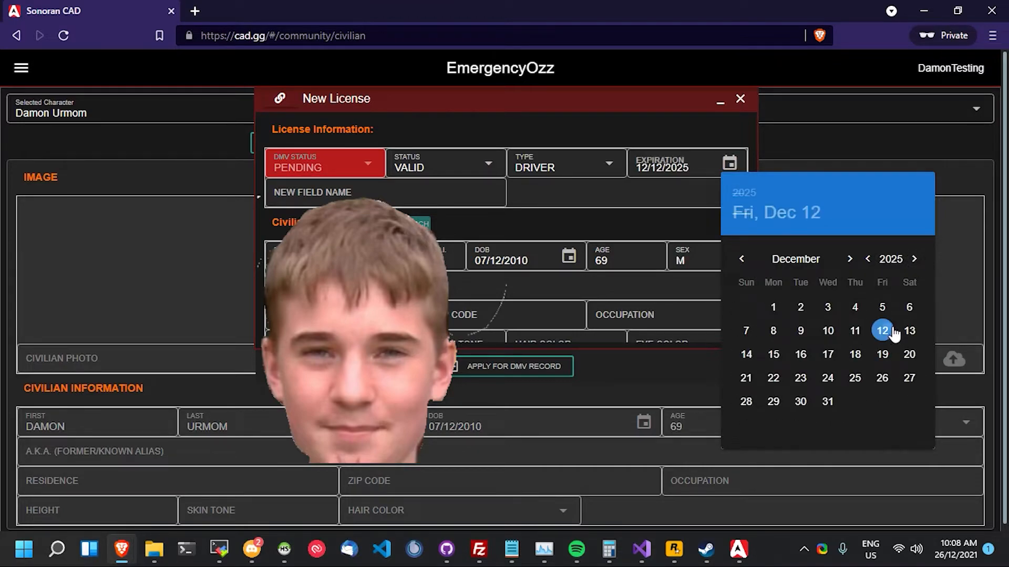
pyautogui.click(544, 185)
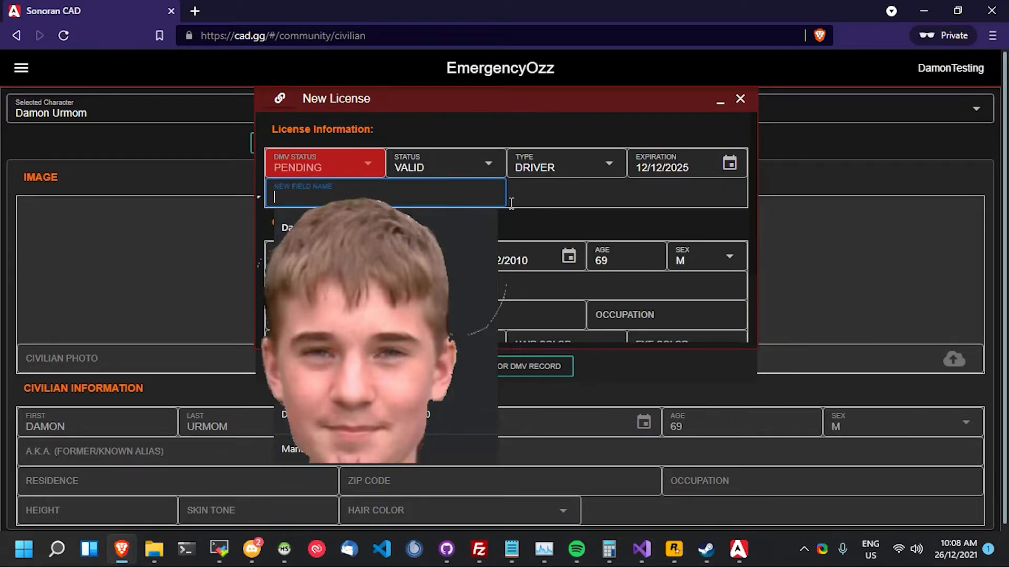
pyautogui.click(527, 379)
pyautogui.click(603, 151)
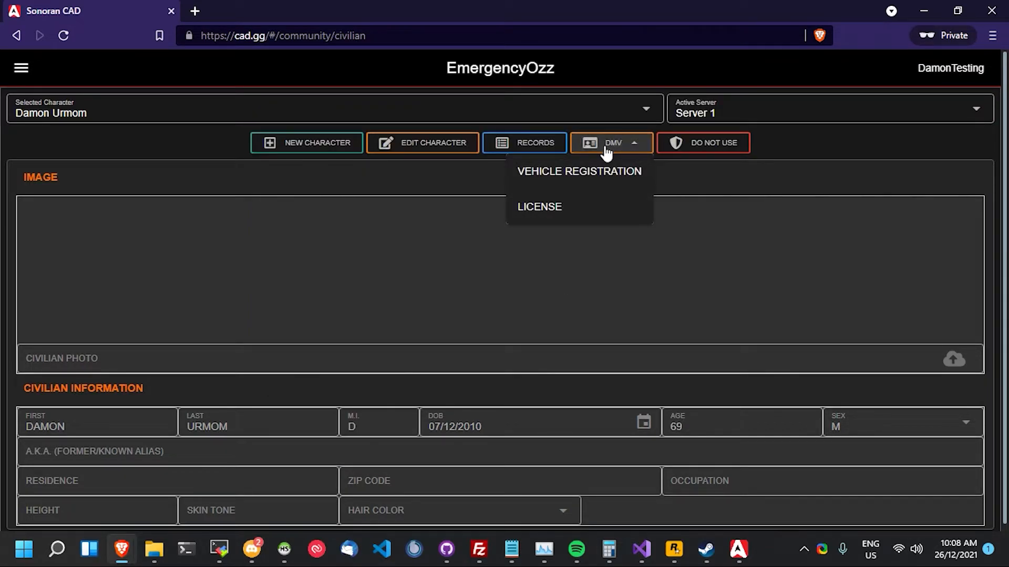
pyautogui.click(521, 149)
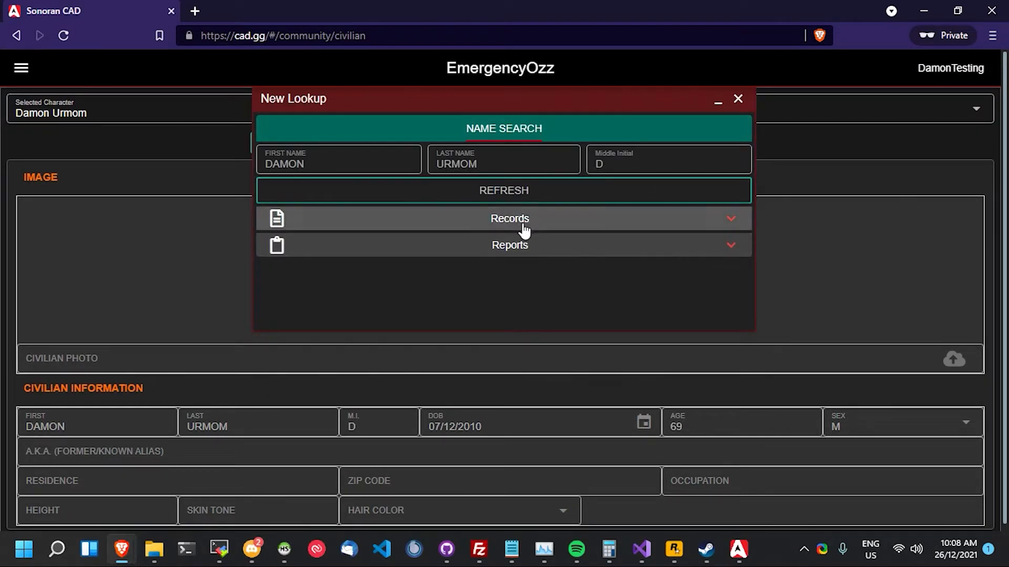
pyautogui.click(523, 194)
pyautogui.click(551, 223)
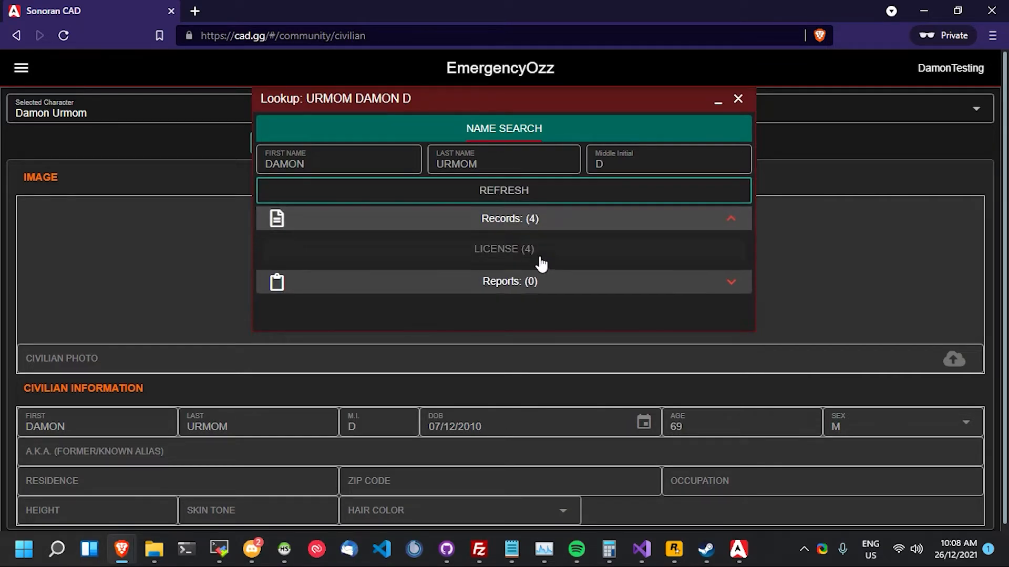
pyautogui.scroll(-2, 534, 263)
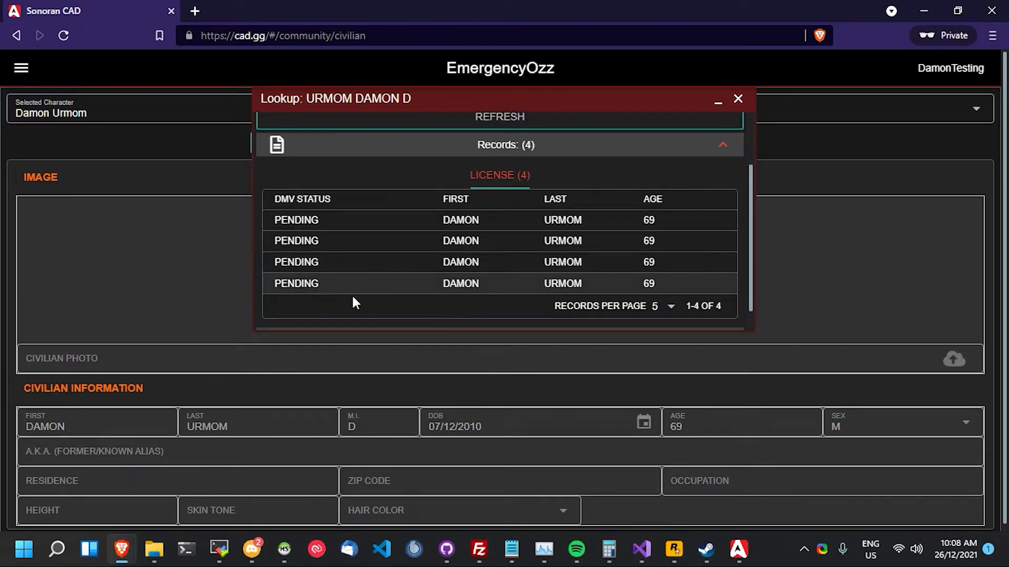
pyautogui.click(340, 265)
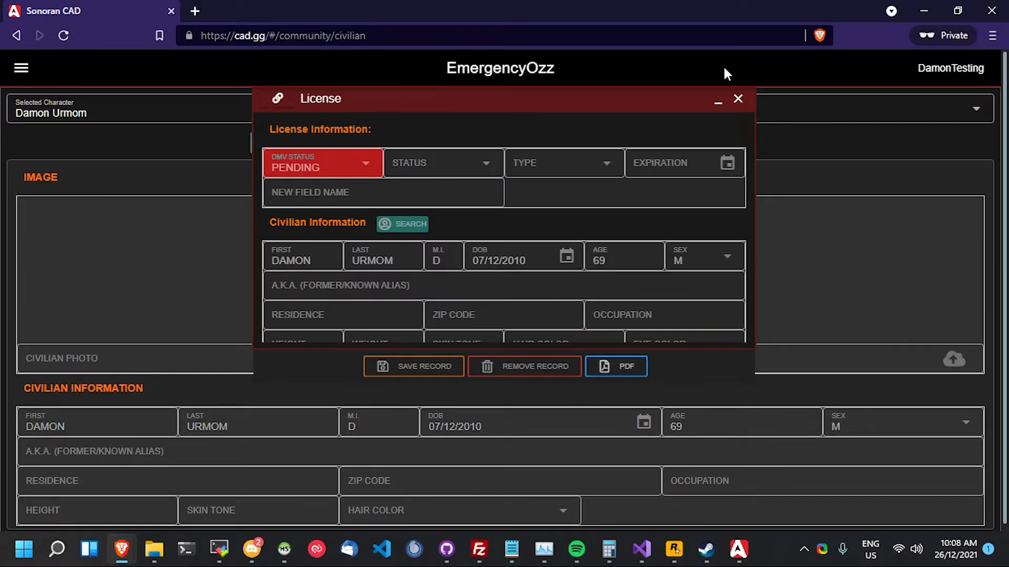
pyautogui.click(737, 99)
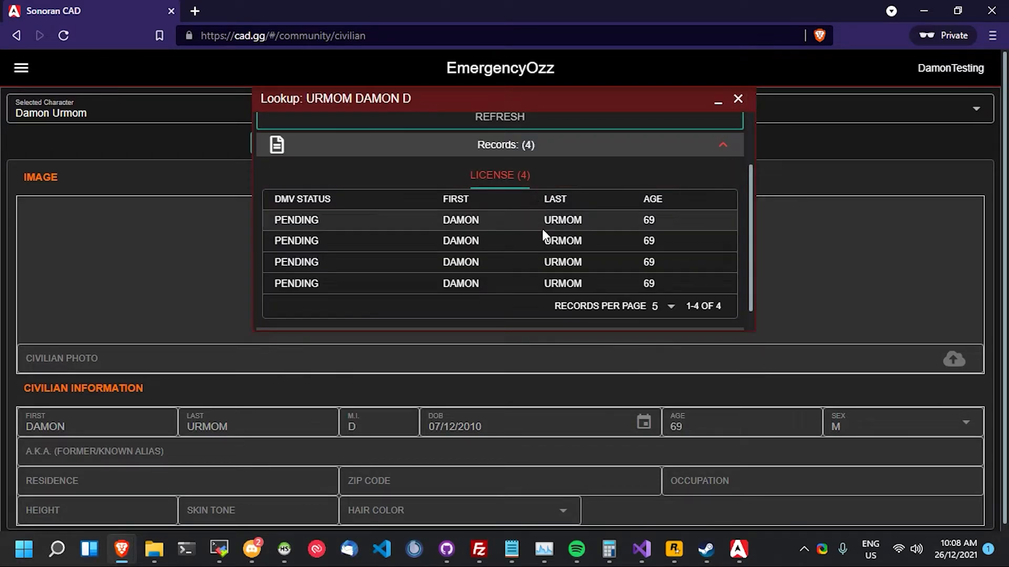
pyautogui.scroll(-1, 547, 230)
pyautogui.scroll(-1, 546, 236)
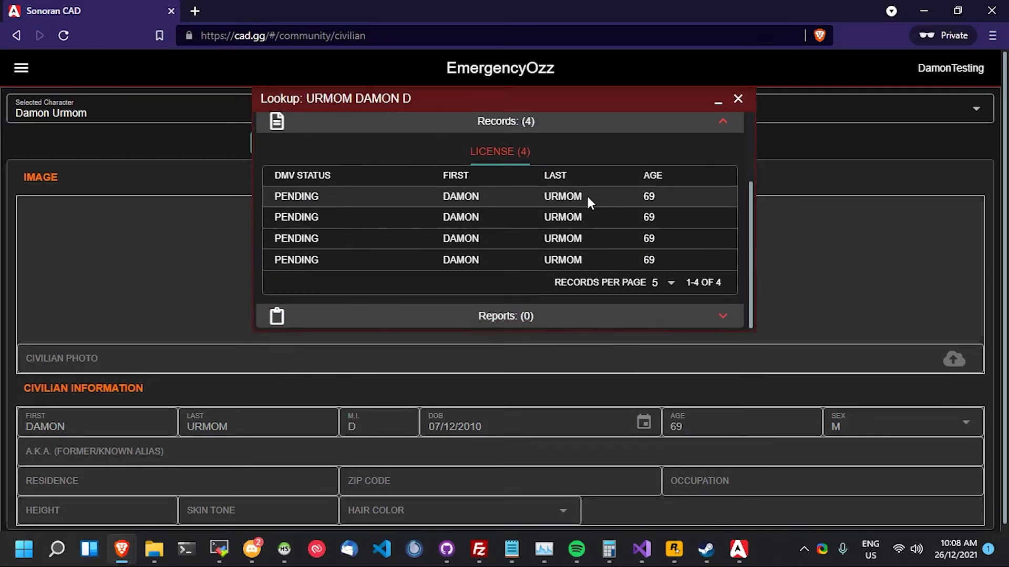
pyautogui.click(669, 284)
pyautogui.click(608, 148)
pyautogui.scroll(2, 646, 153)
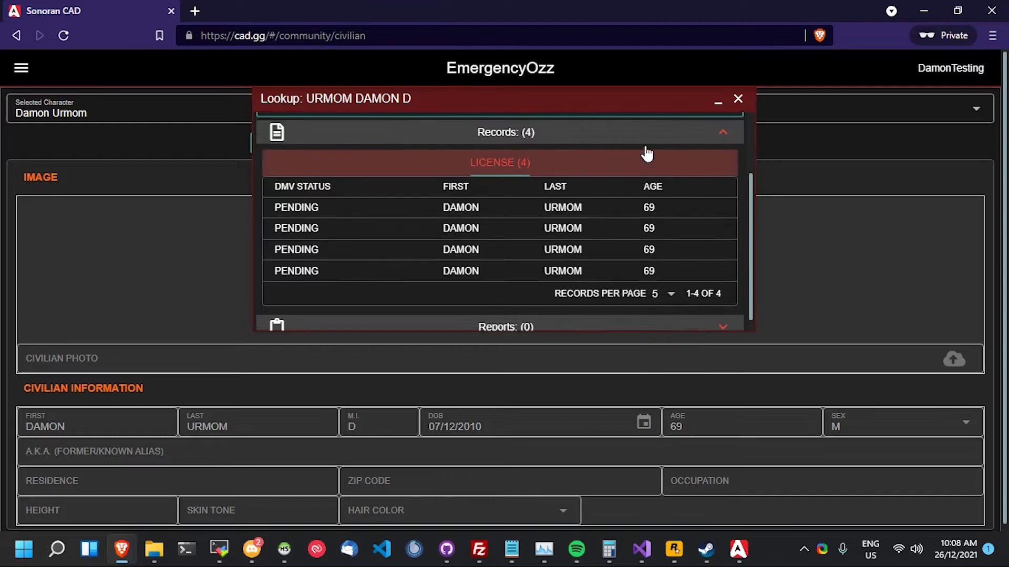
pyautogui.click(529, 203)
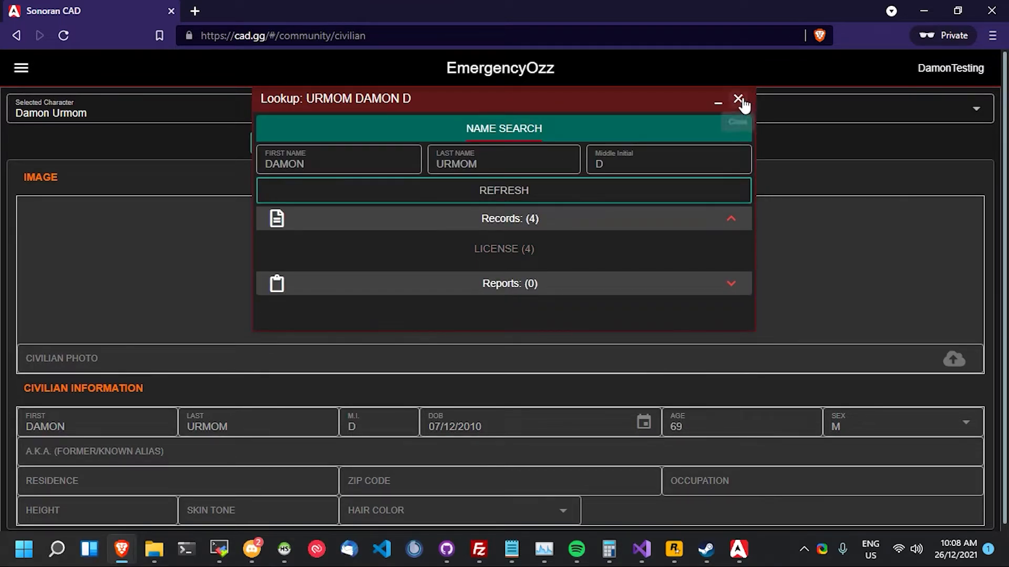
pyautogui.click(738, 99)
pyautogui.click(604, 143)
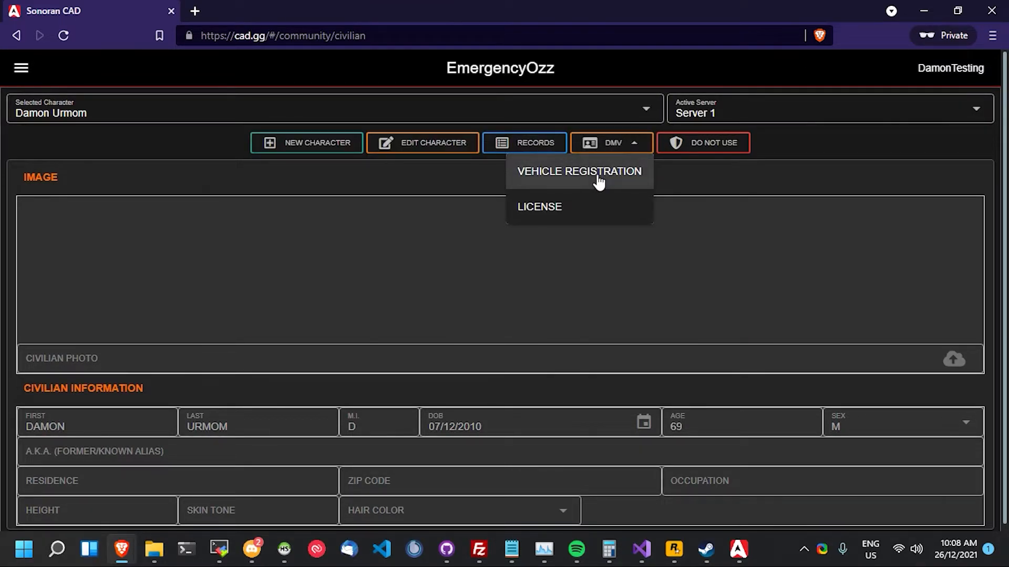
# - Start a vehicle registration with status VALID and vehicle type TRUCK
pyautogui.click(599, 173)
pyautogui.click(454, 171)
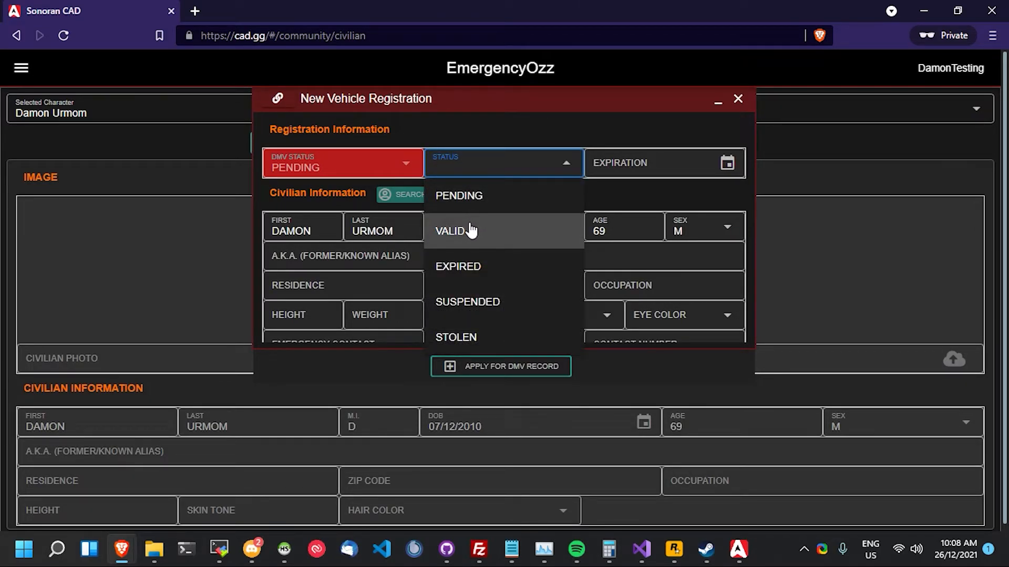
pyautogui.click(487, 233)
pyautogui.scroll(-1, 494, 235)
pyautogui.scroll(-4, 495, 236)
pyautogui.click(382, 287)
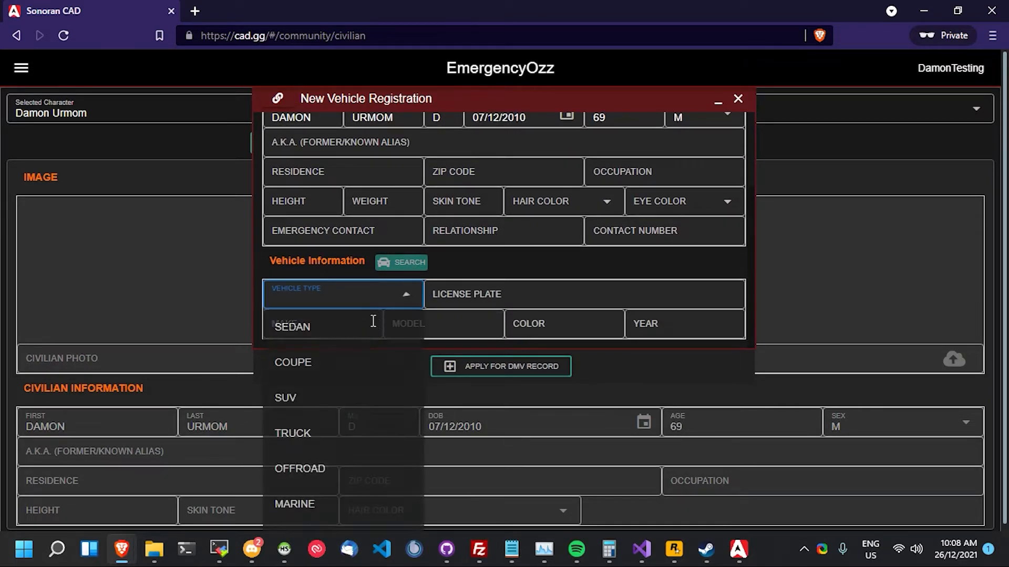
pyautogui.scroll(-1, 345, 171)
pyautogui.click(347, 138)
# - Enter plate JOE, make DR, model JFG and colour BLACK
pyautogui.click(496, 299)
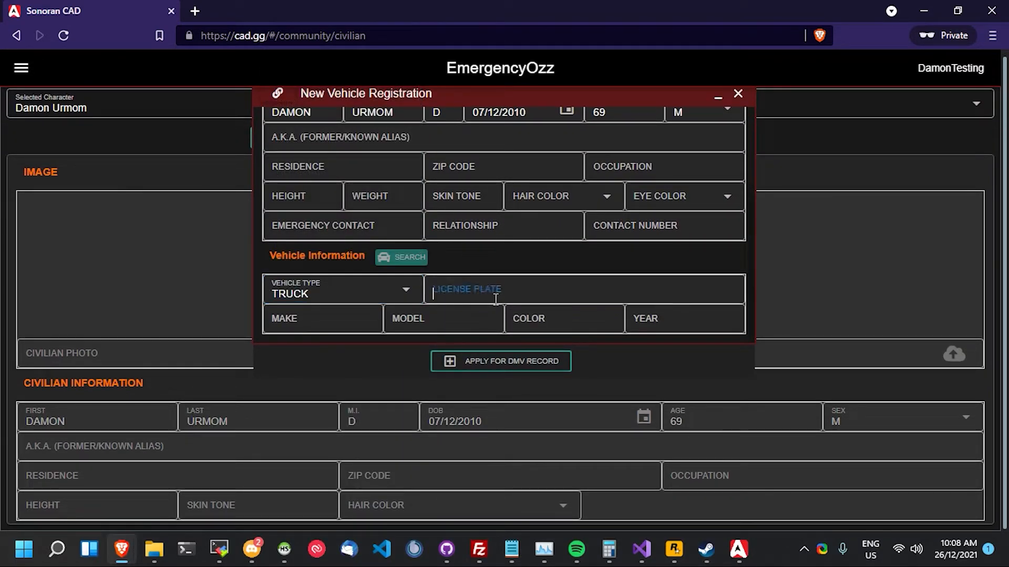
pyautogui.write('JOE')
pyautogui.press('Tab')
pyautogui.write('DR')
pyautogui.press('Tab')
pyautogui.write('JFG')
pyautogui.press('Tab')
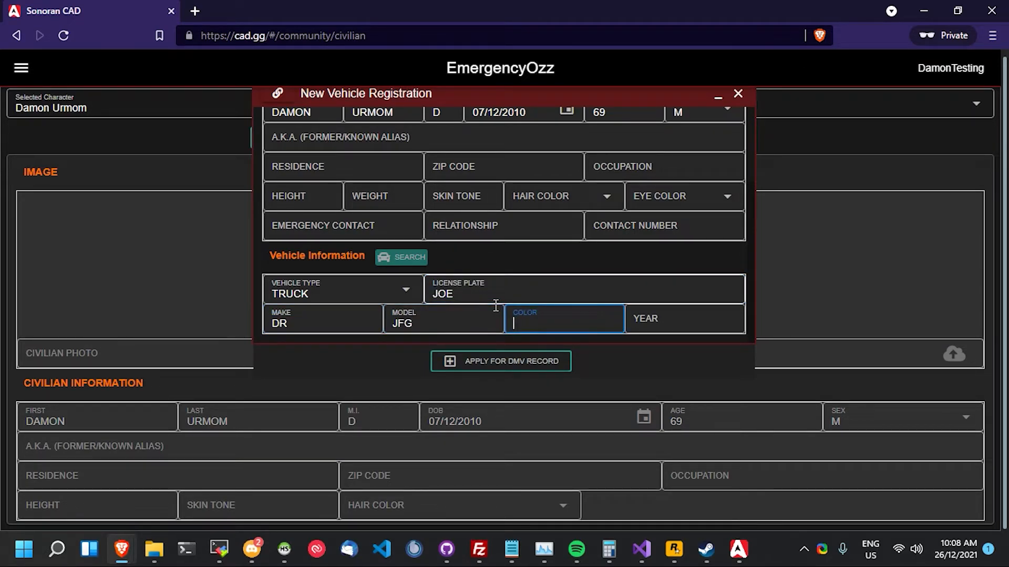
pyautogui.write('BLACK')
pyautogui.press('Tab')
# - Enter 196, submit the truck registration to the DMV, and open its pending Vehicle Registration record
pyautogui.write('196')
pyautogui.click(527, 367)
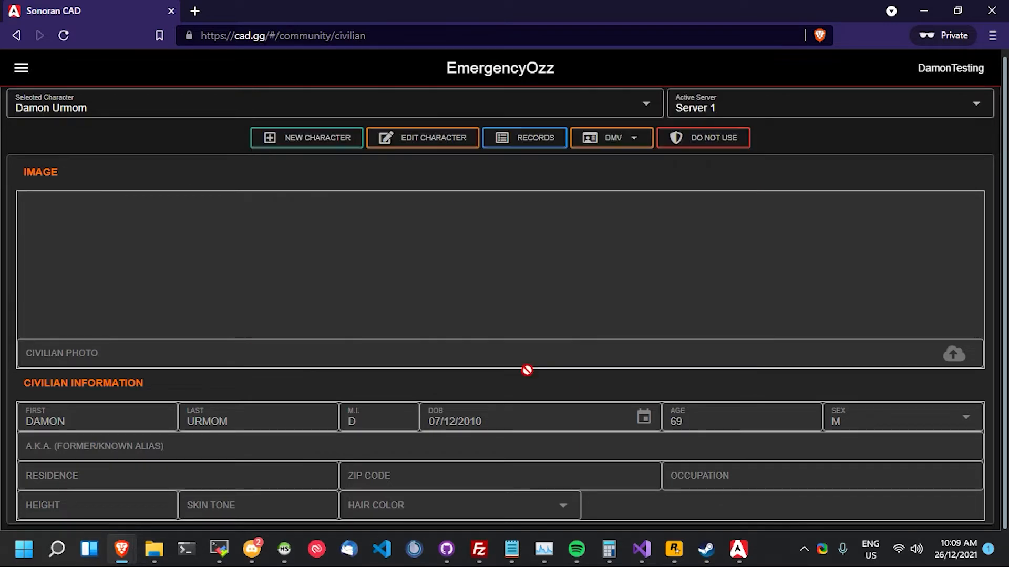
pyautogui.click(549, 143)
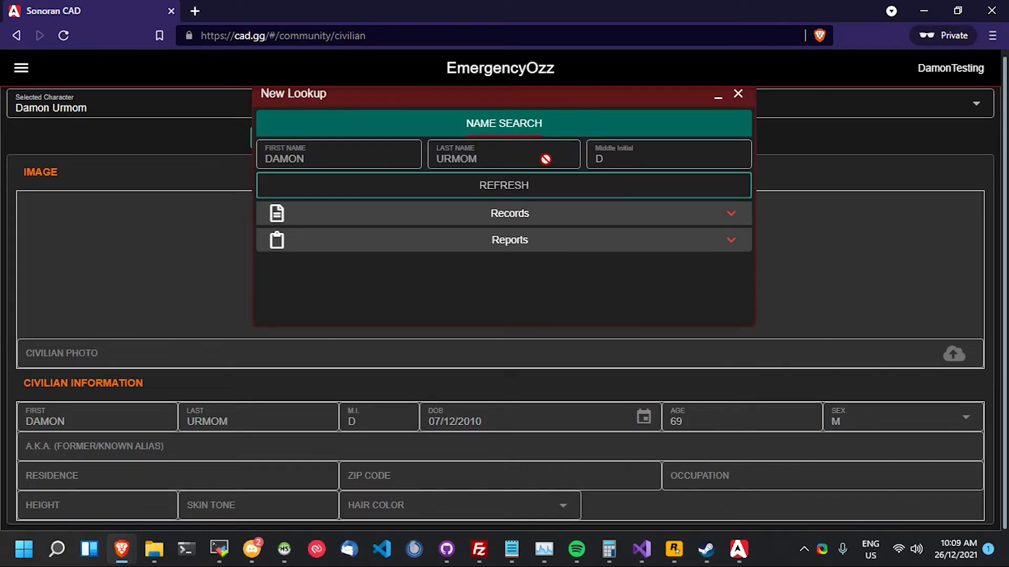
pyautogui.click(532, 222)
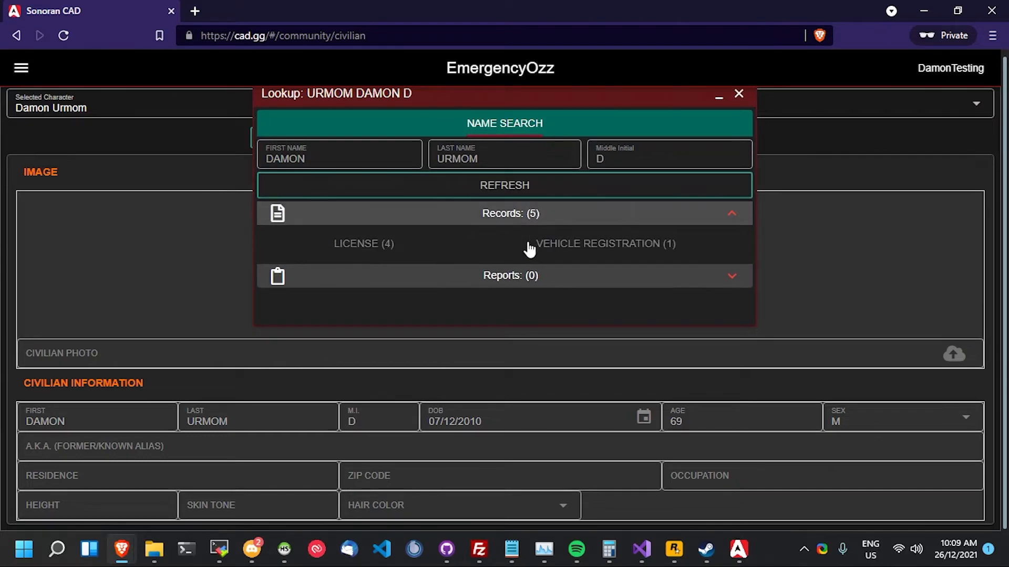
pyautogui.click(548, 256)
pyautogui.scroll(-2, 395, 258)
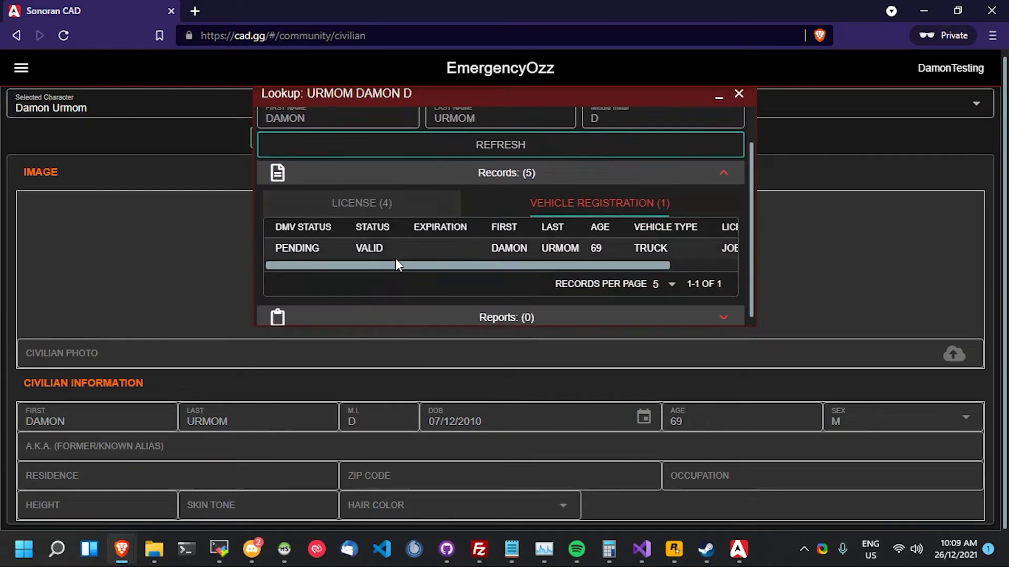
pyautogui.click(388, 243)
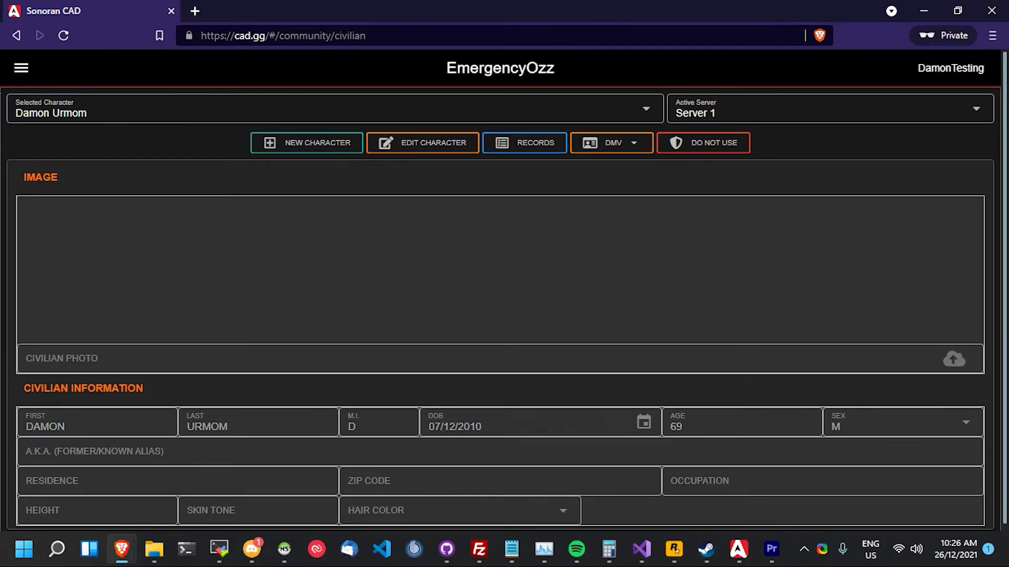
# - Start a new API ID entry in the CAD account settings, then bring up Discord
pyautogui.click(22, 68)
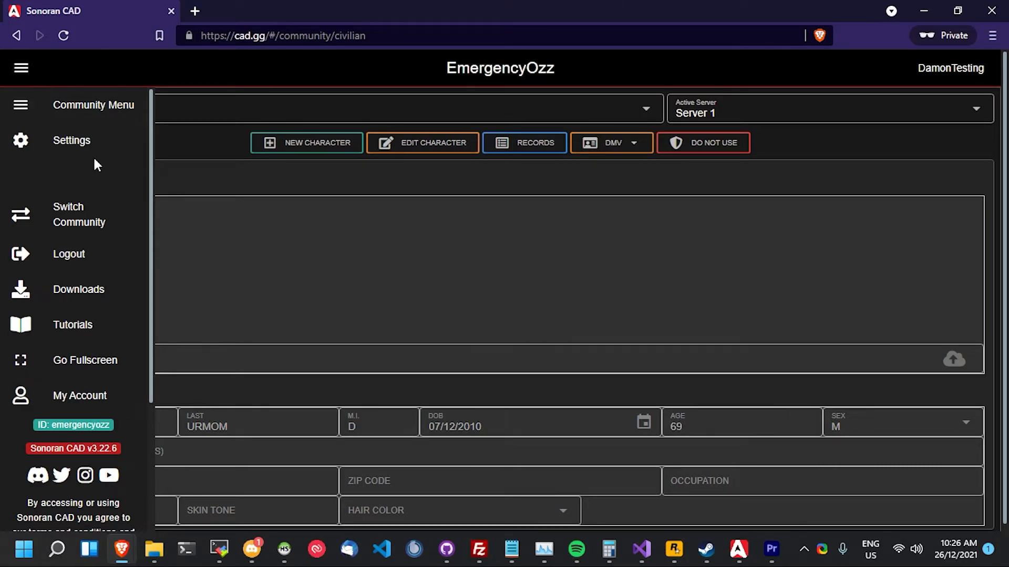
pyautogui.click(87, 141)
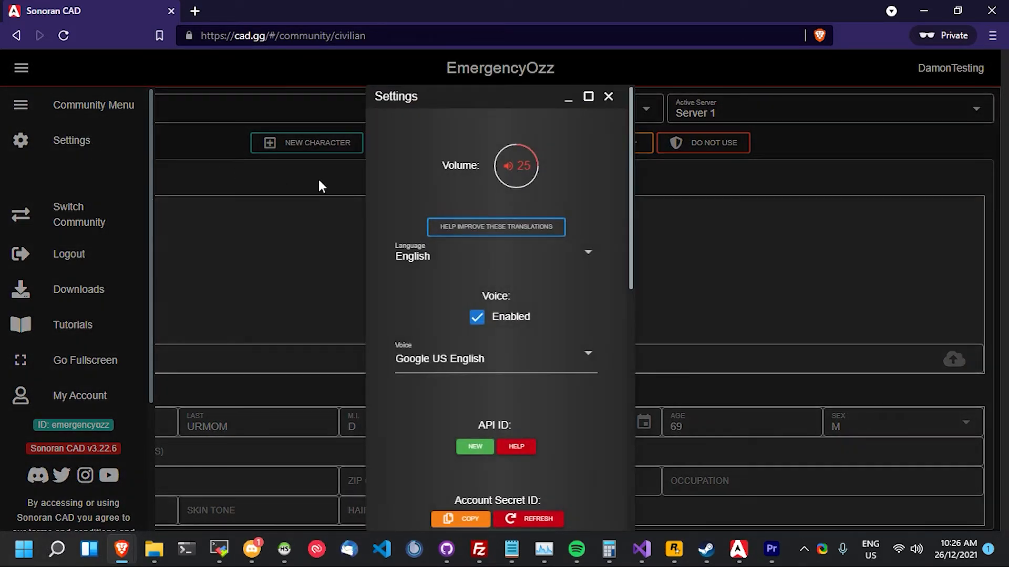
pyautogui.scroll(-2, 499, 336)
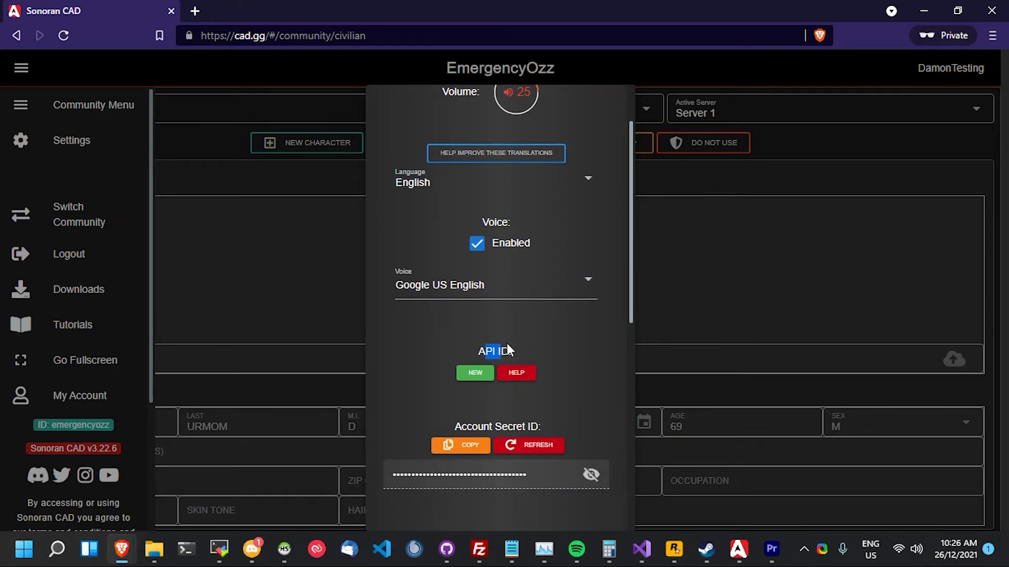
pyautogui.click(488, 378)
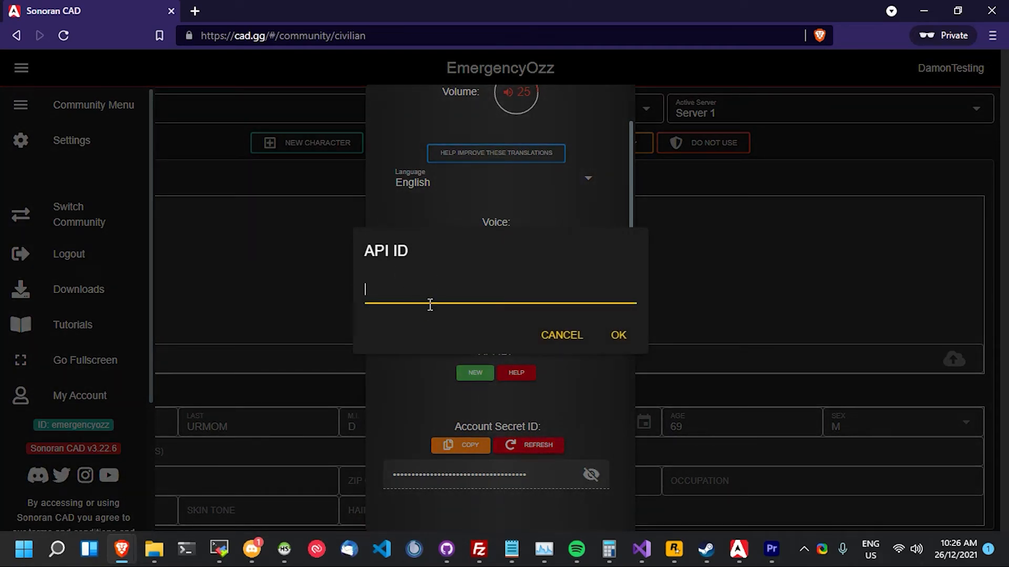
pyautogui.click(257, 547)
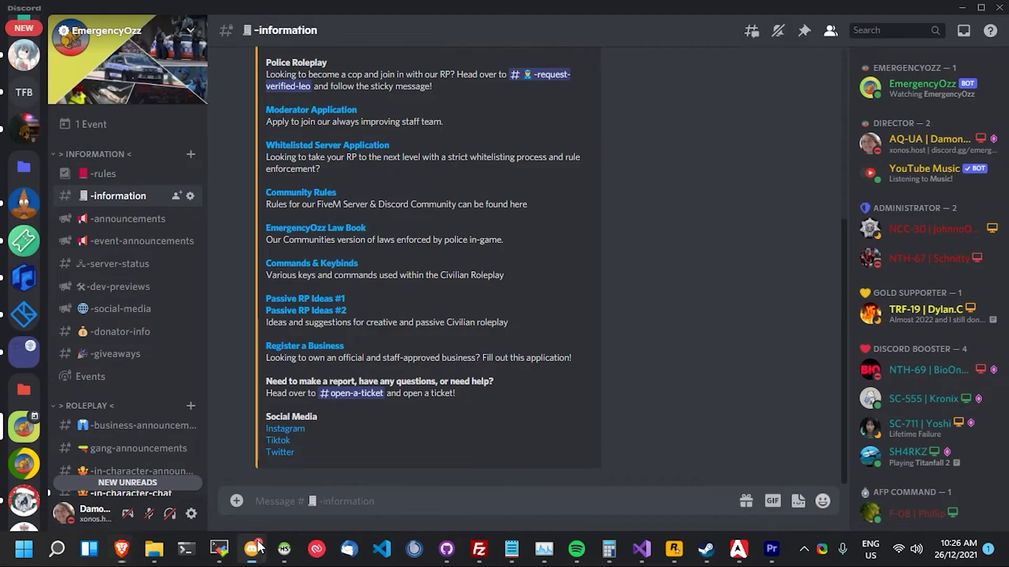
# - Turn on Developer Mode under Discord's Advanced user settings
pyautogui.click(194, 514)
pyautogui.scroll(-3, 205, 473)
pyautogui.scroll(-2, 211, 438)
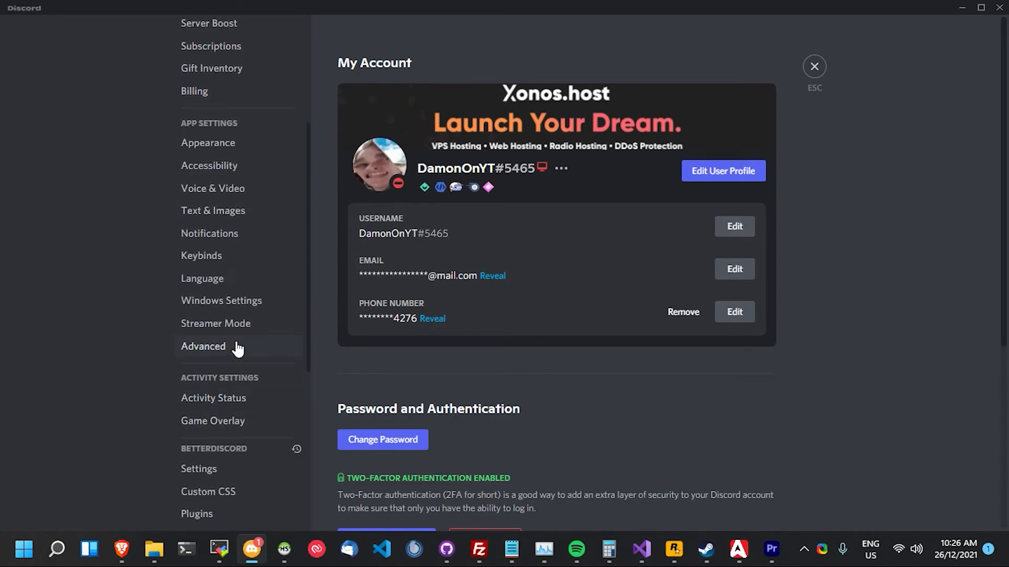
pyautogui.click(237, 348)
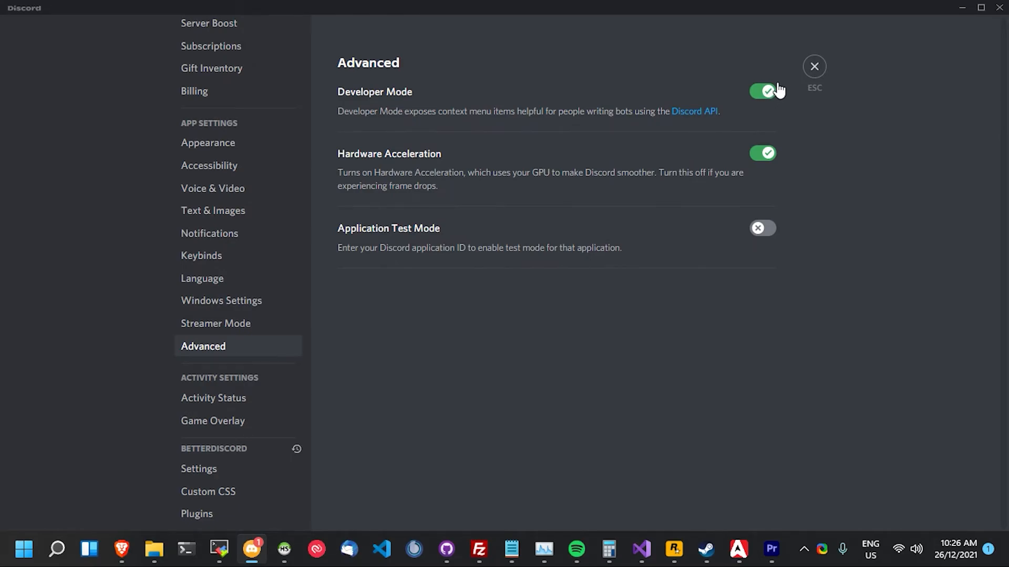
pyautogui.click(815, 67)
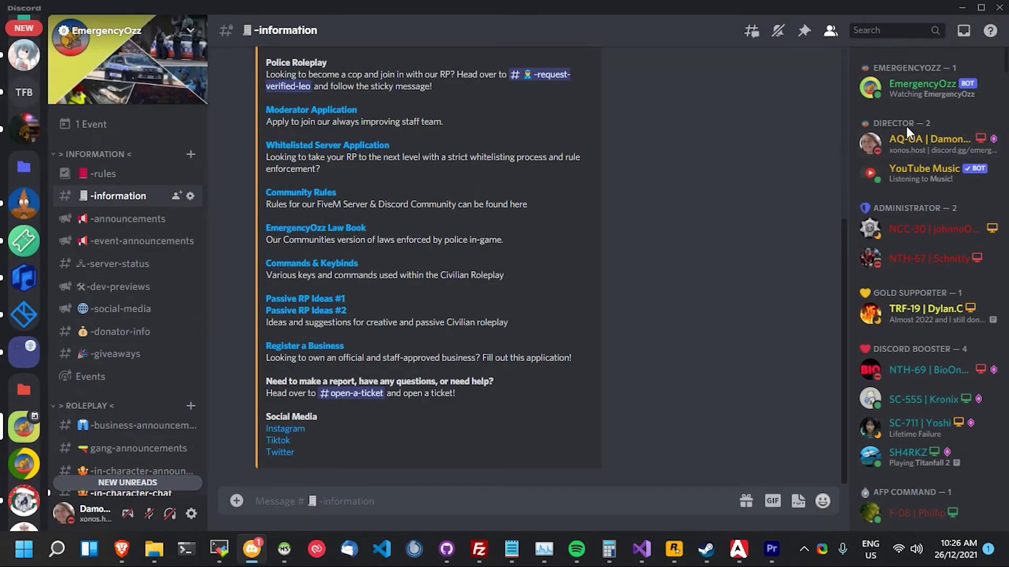
# - Copy your own Discord user ID from your member entry and return to Sonoran CAD
pyautogui.click(914, 140)
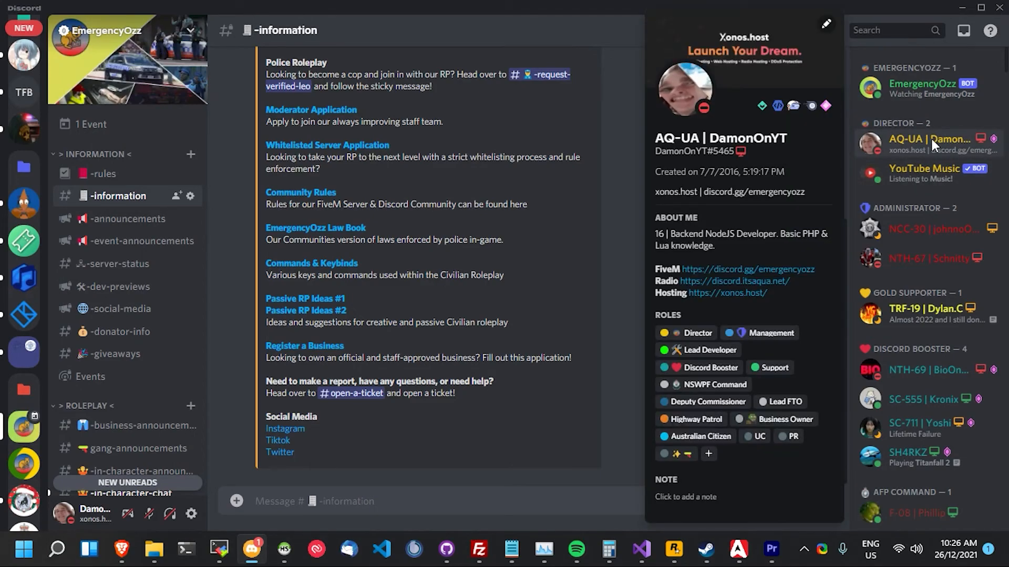
pyautogui.rightClick(929, 139)
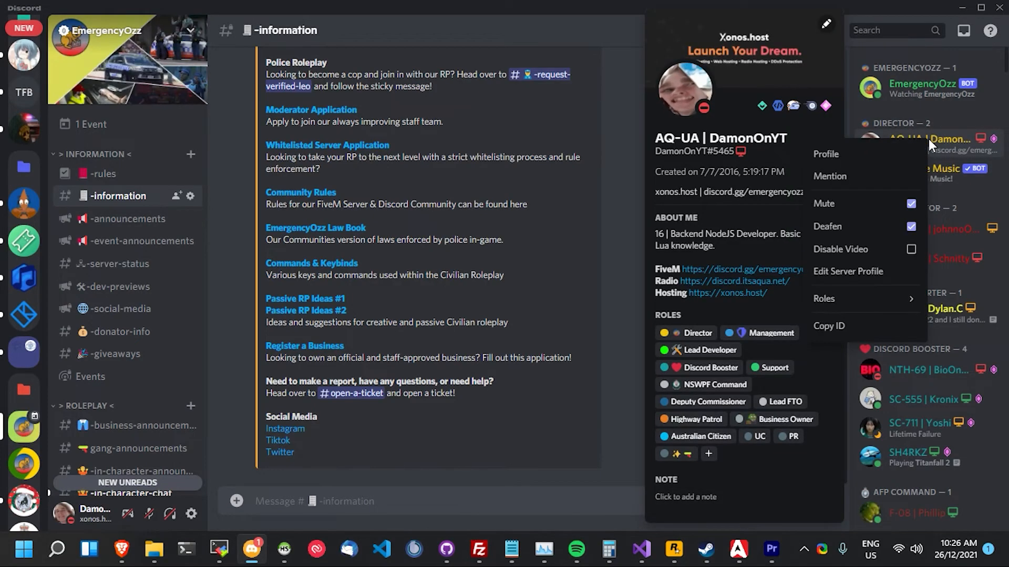
pyautogui.click(843, 322)
pyautogui.moveTo(121, 549)
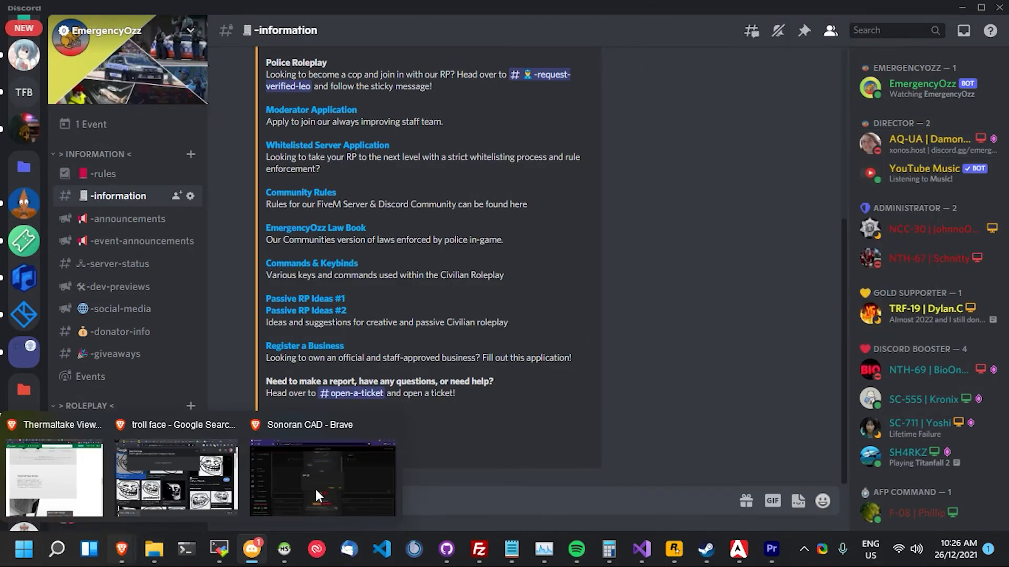
pyautogui.click(371, 484)
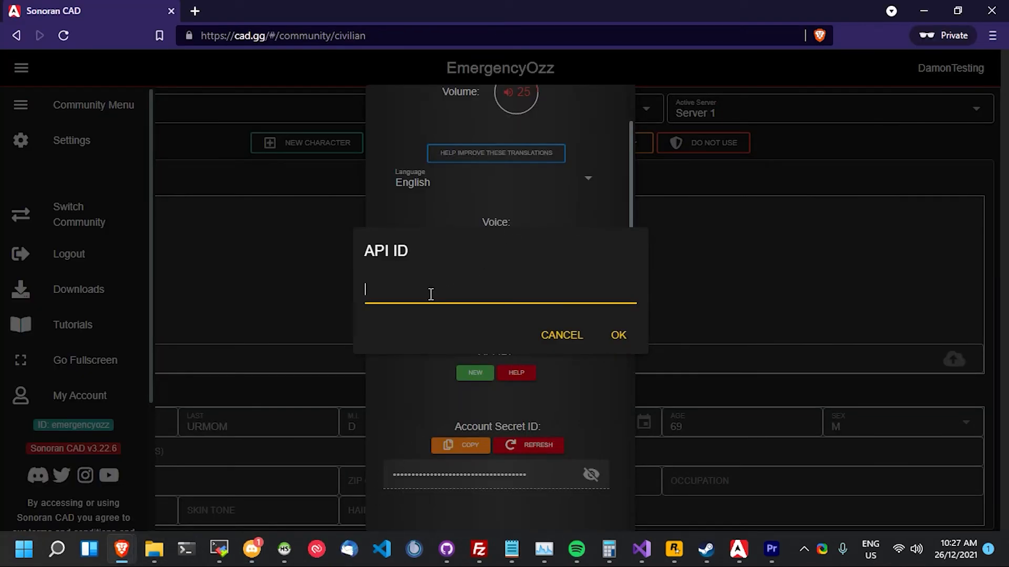
# - Paste the Discord user ID as the API ID, confirm, and close settings, side menu and records lookup
pyautogui.hotkey('ctrl', 'v')
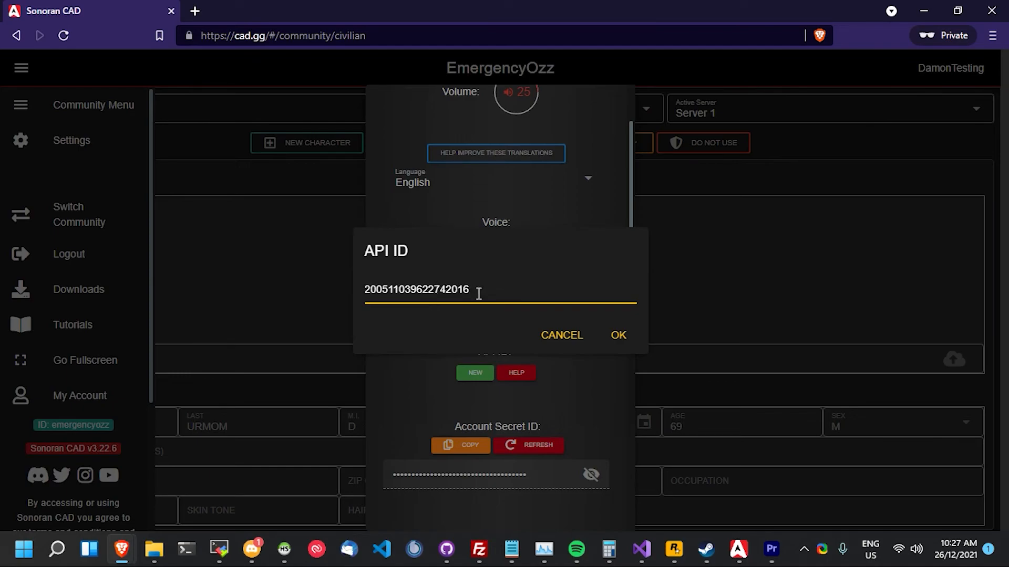
pyautogui.click(627, 336)
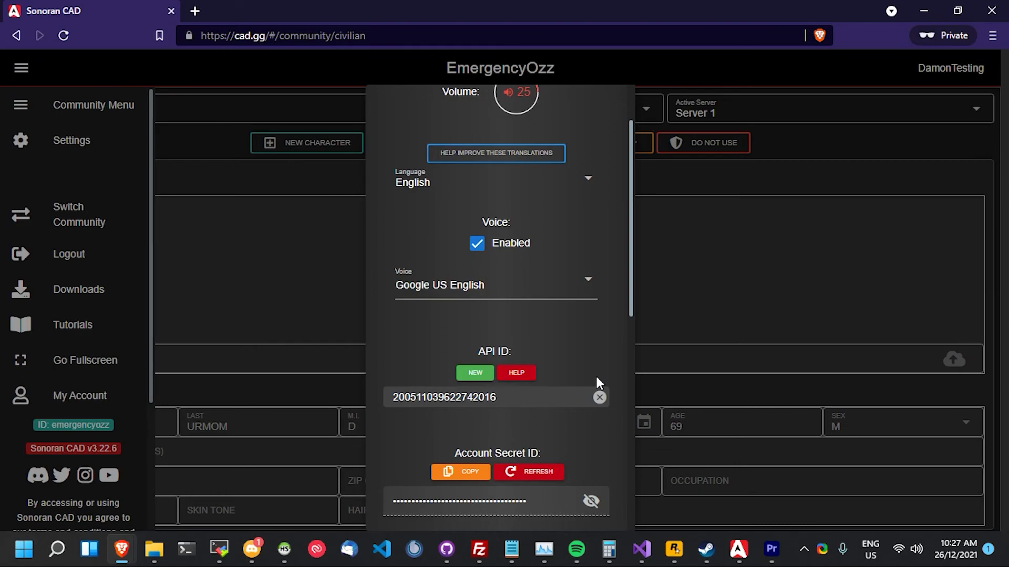
pyautogui.scroll(-2, 609, 360)
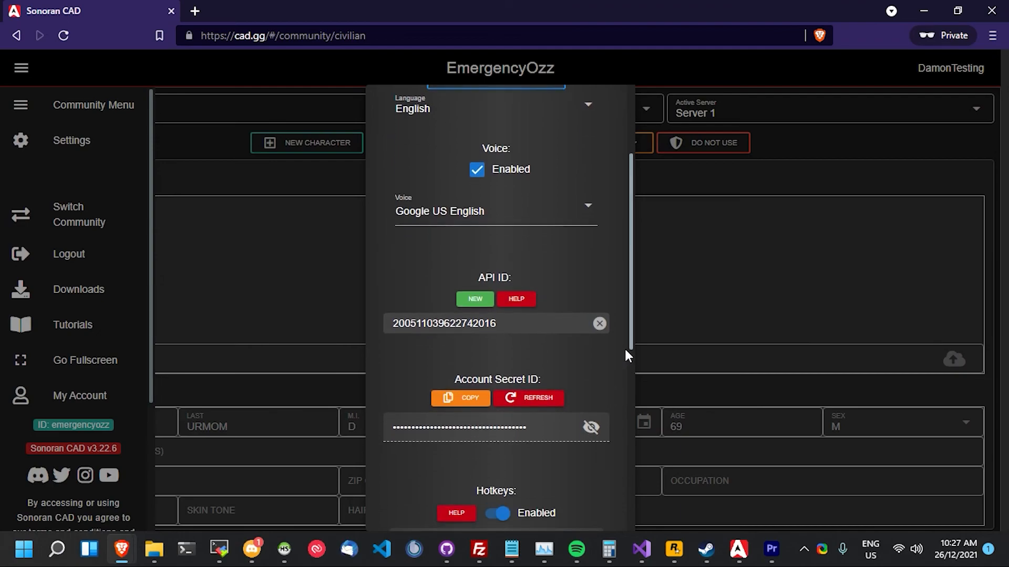
pyautogui.scroll(-5, 625, 347)
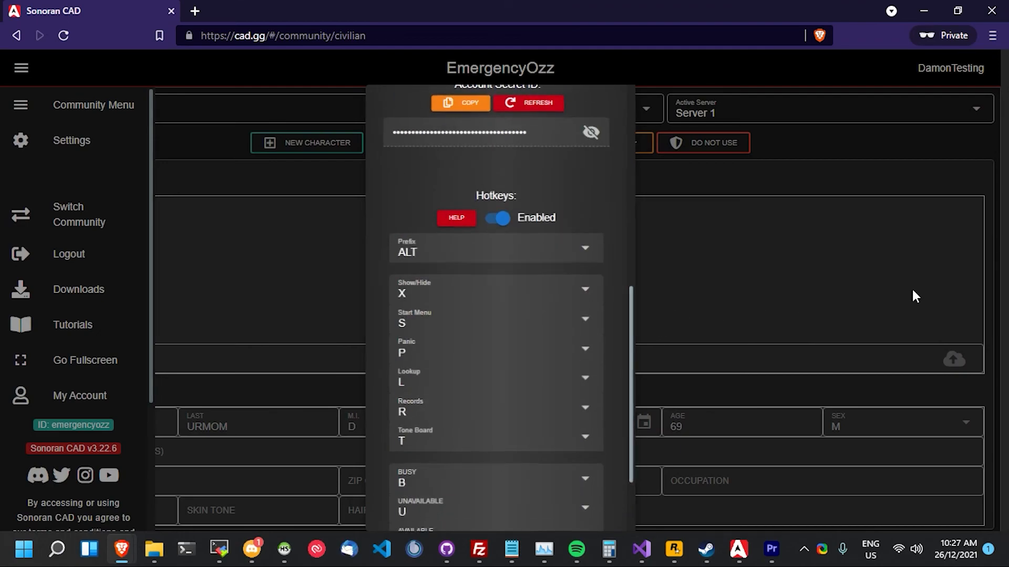
pyautogui.scroll(8, 618, 168)
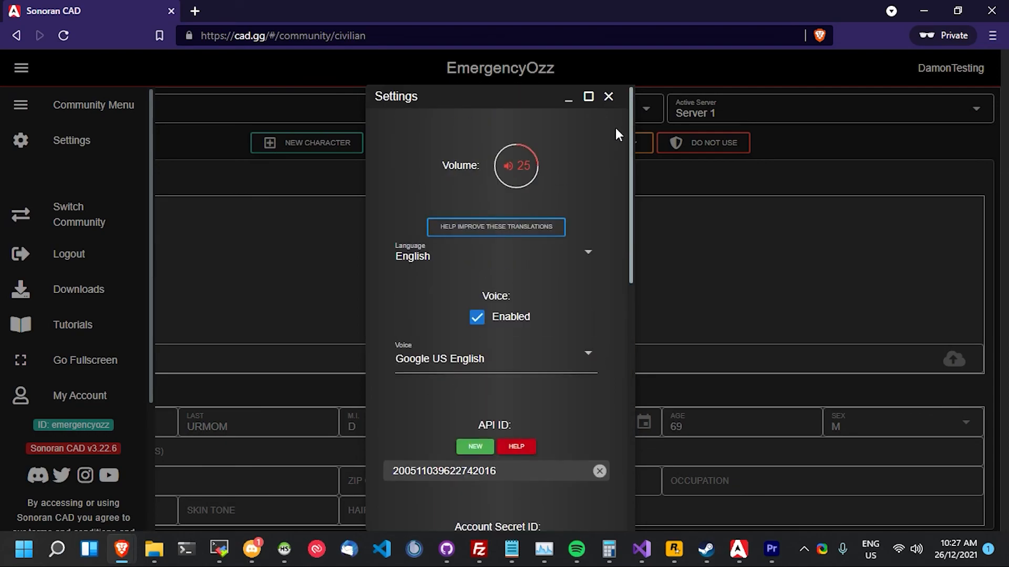
pyautogui.click(606, 96)
pyautogui.click(20, 71)
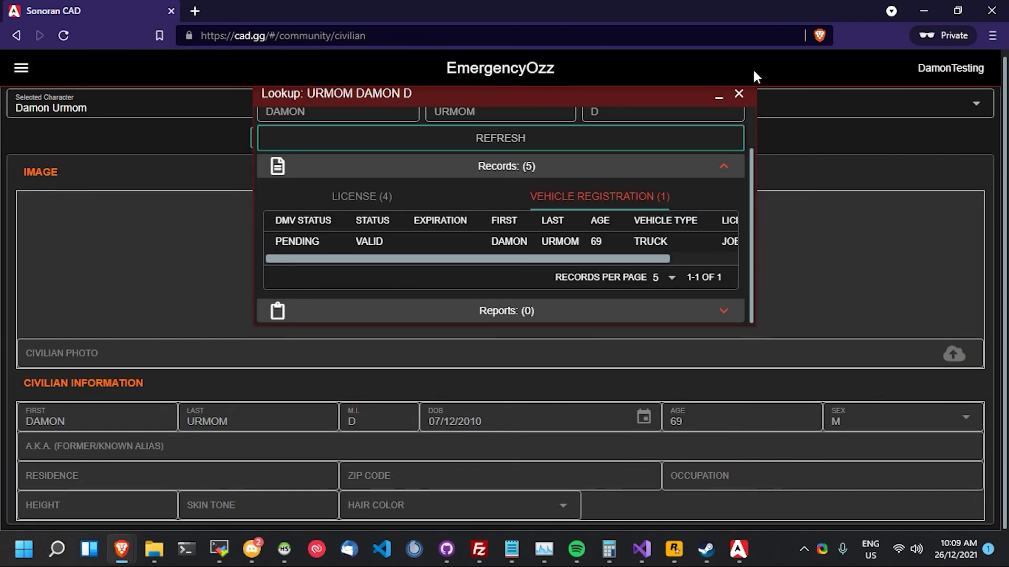
pyautogui.click(739, 93)
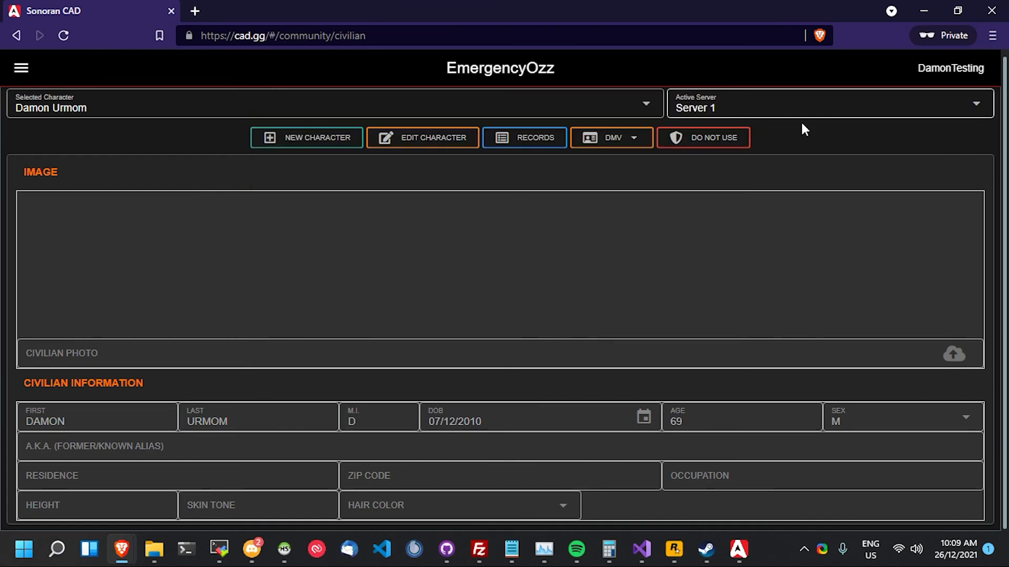